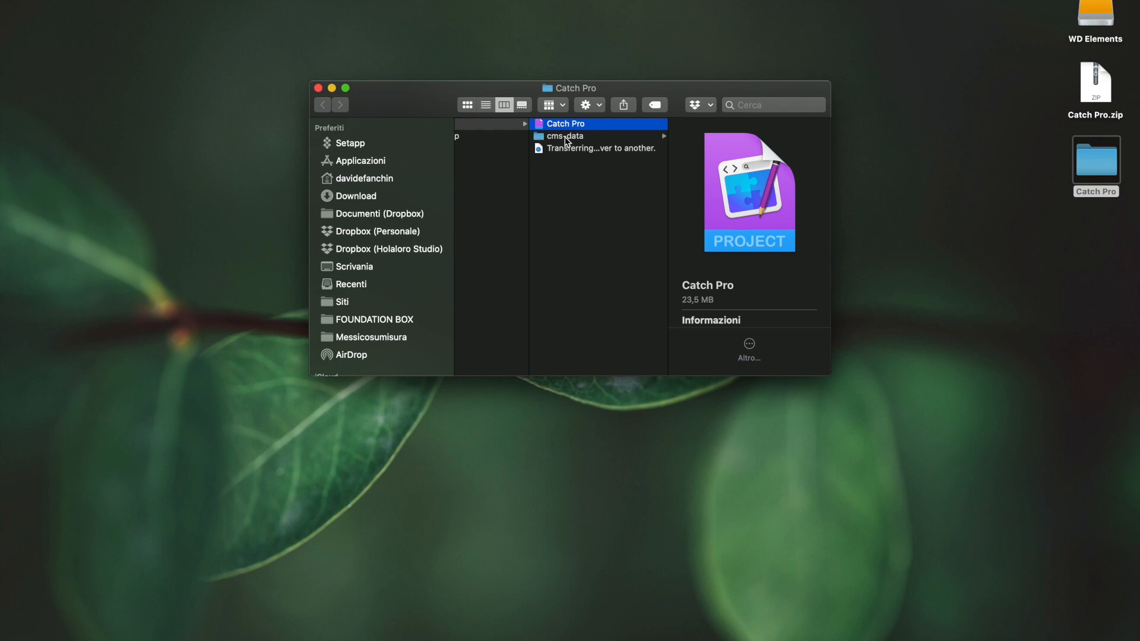
# Step: Upload the cms-data folder from the Catch Pro folder to the yes.holalorostudio.com server directory
pyautogui.click(564, 137)
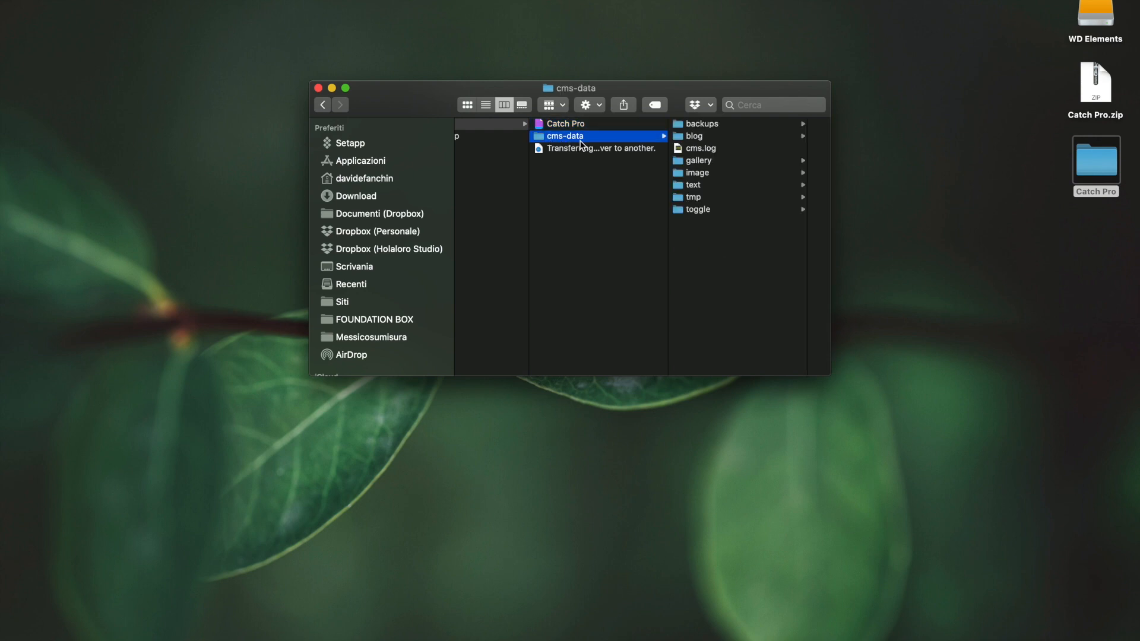
pyautogui.click(577, 150)
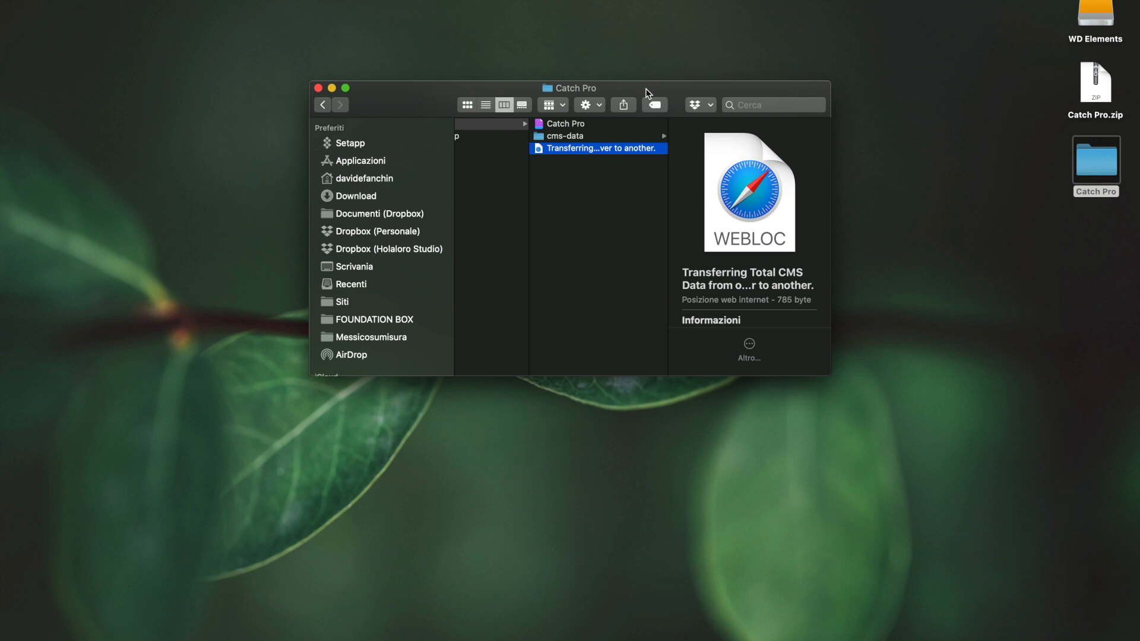
pyautogui.click(332, 87)
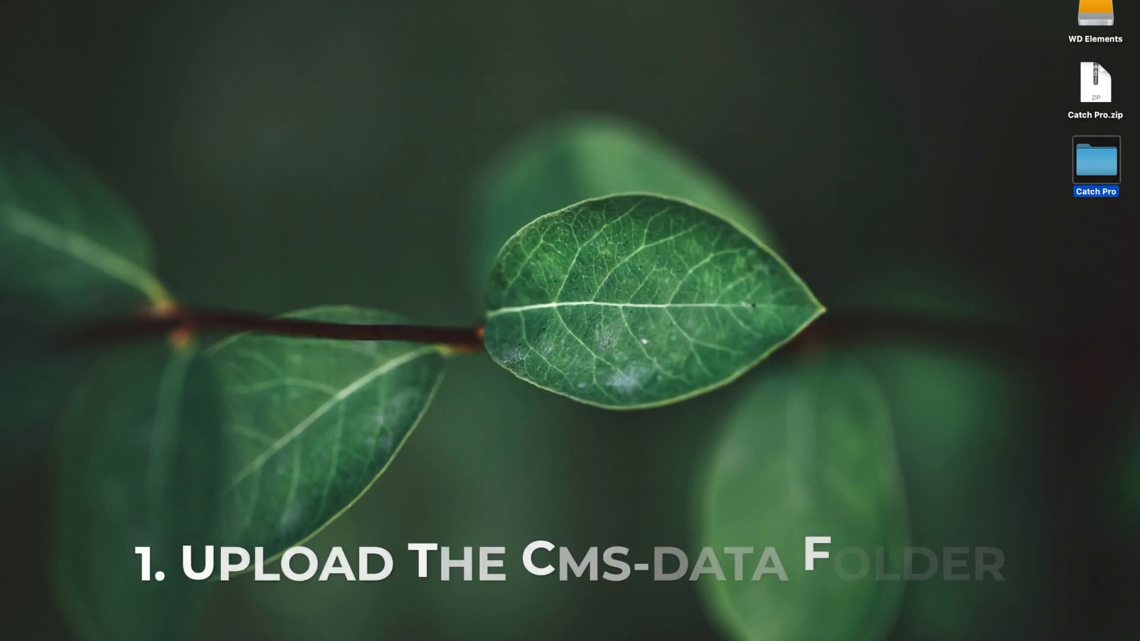
pyautogui.click(611, 637)
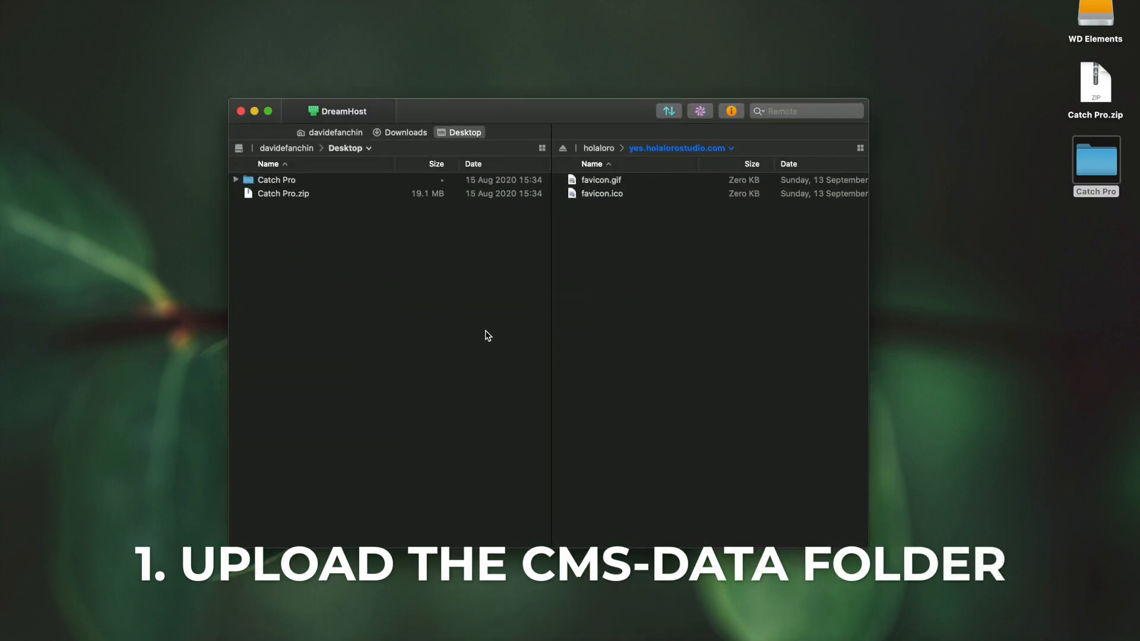
pyautogui.doubleClick(280, 179)
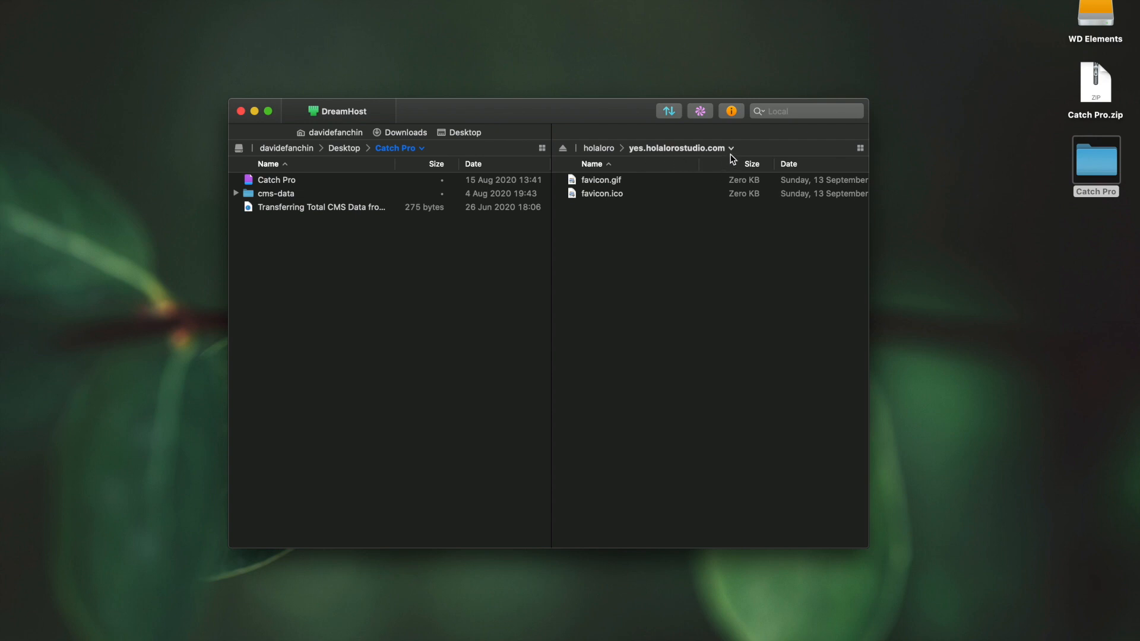
pyautogui.moveTo(278, 196); pyautogui.dragTo(628, 258)
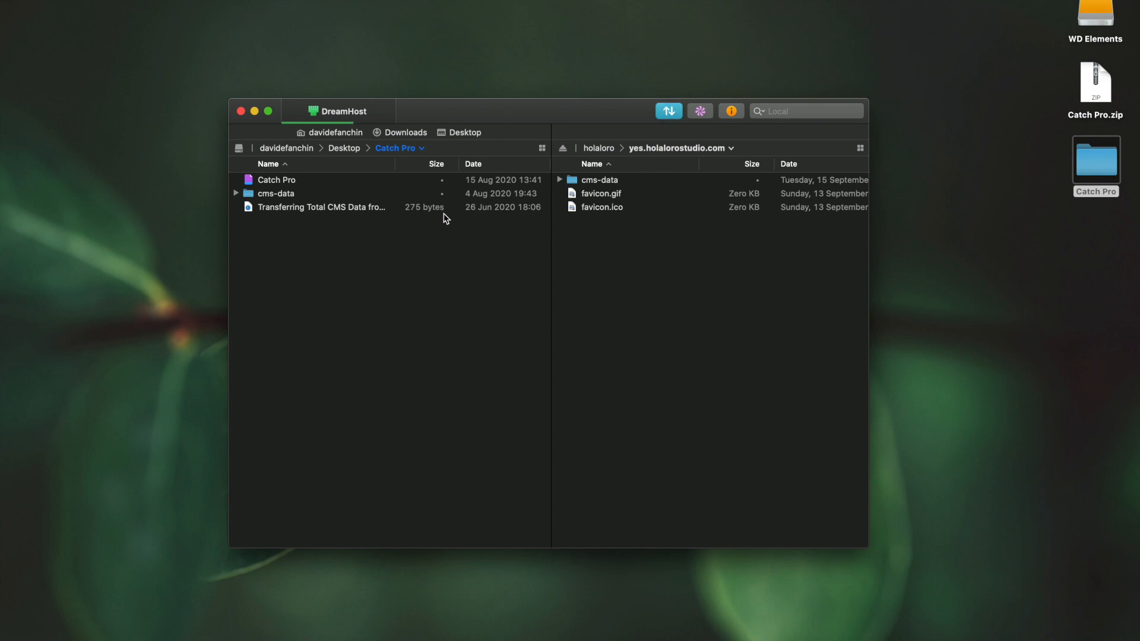
# Step: Open the Catch Pro project from the Catch Pro folder on the desktop
pyautogui.click(255, 111)
pyautogui.doubleClick(1089, 157)
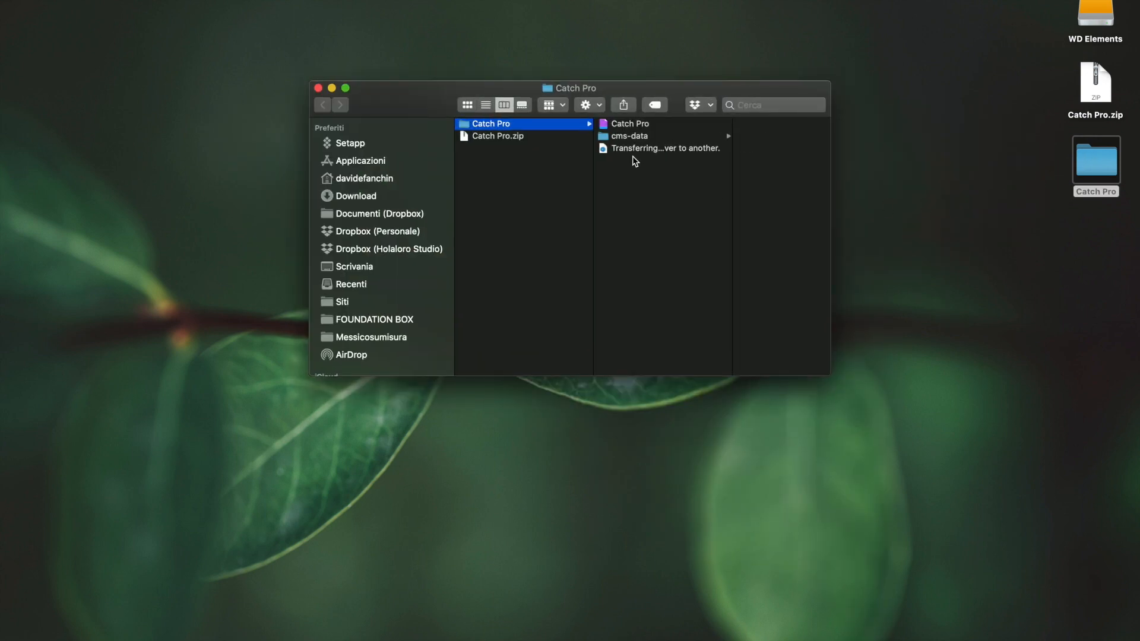
pyautogui.click(629, 123)
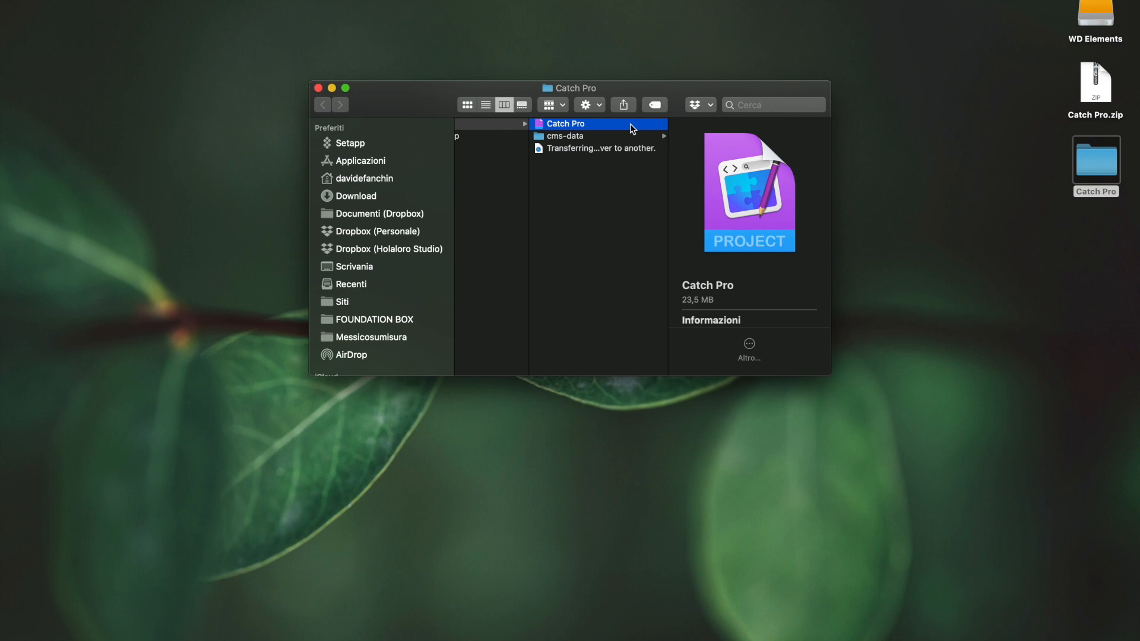
pyautogui.doubleClick(582, 125)
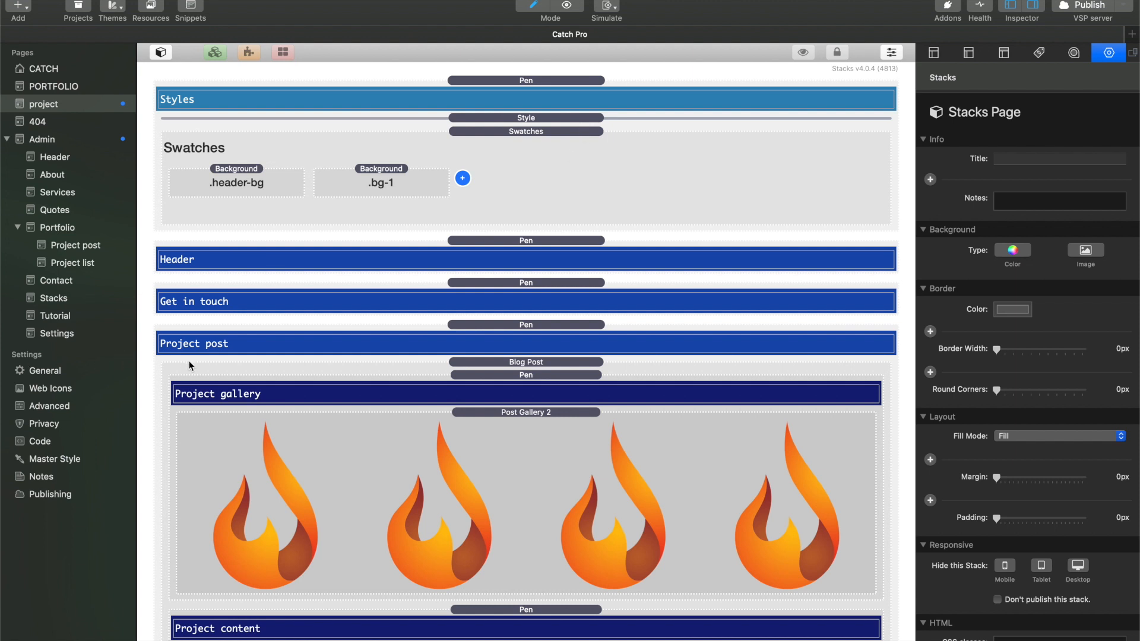
pyautogui.click(36, 374)
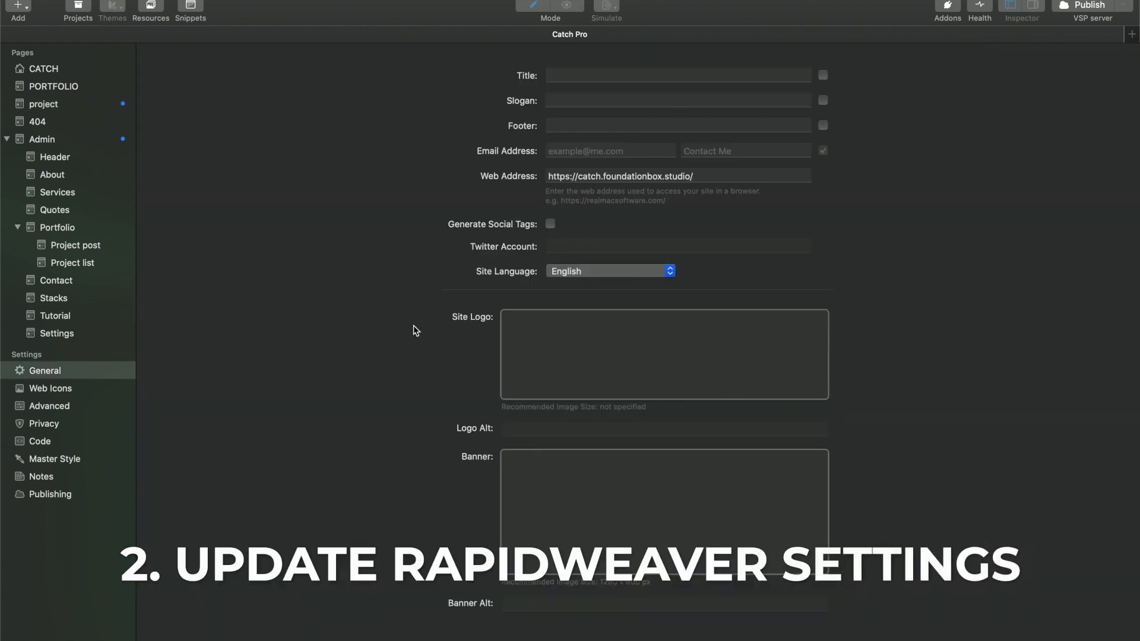
pyautogui.moveTo(577, 177); pyautogui.dragTo(692, 178)
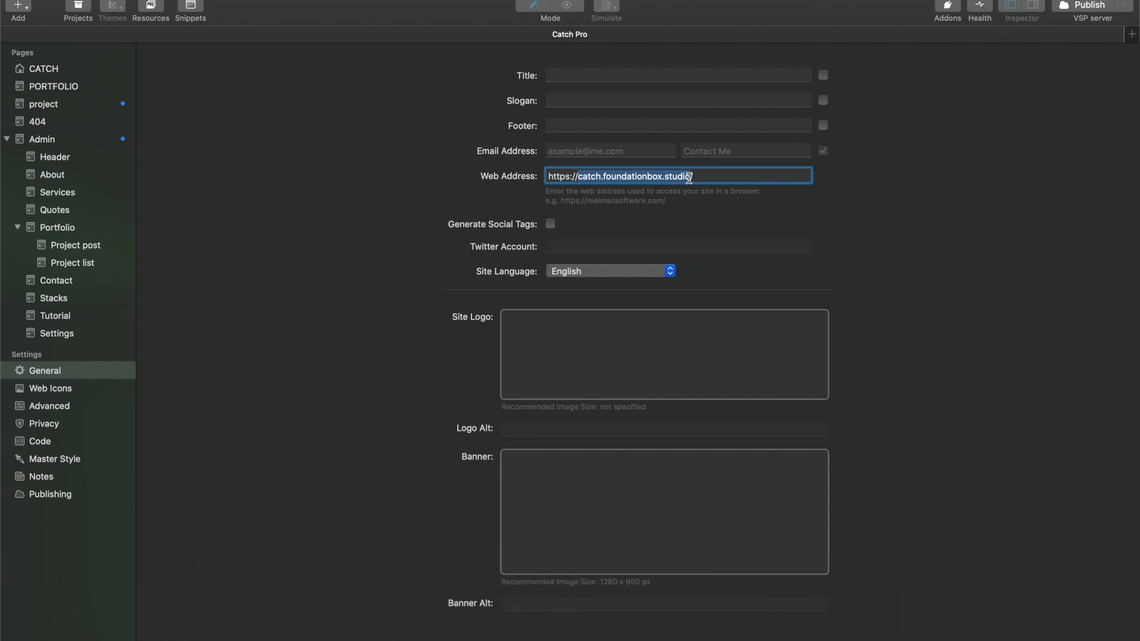
pyautogui.write('y')
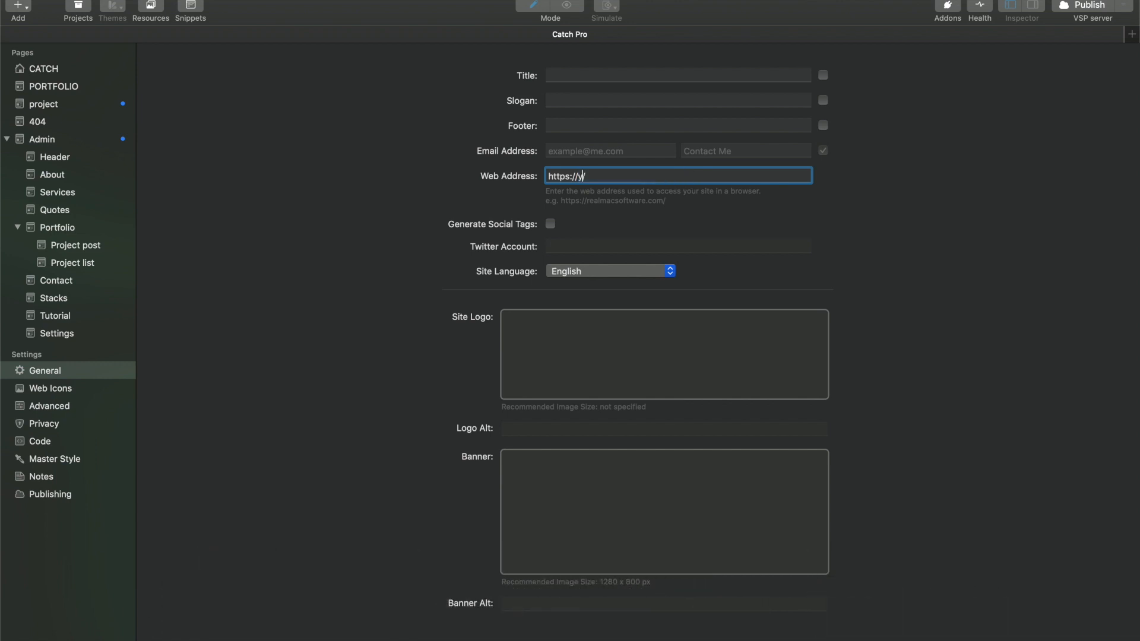
pyautogui.write('es.holalorostudio.com')
pyautogui.moveTo(579, 178); pyautogui.dragTo(674, 177)
pyautogui.press('super+c')
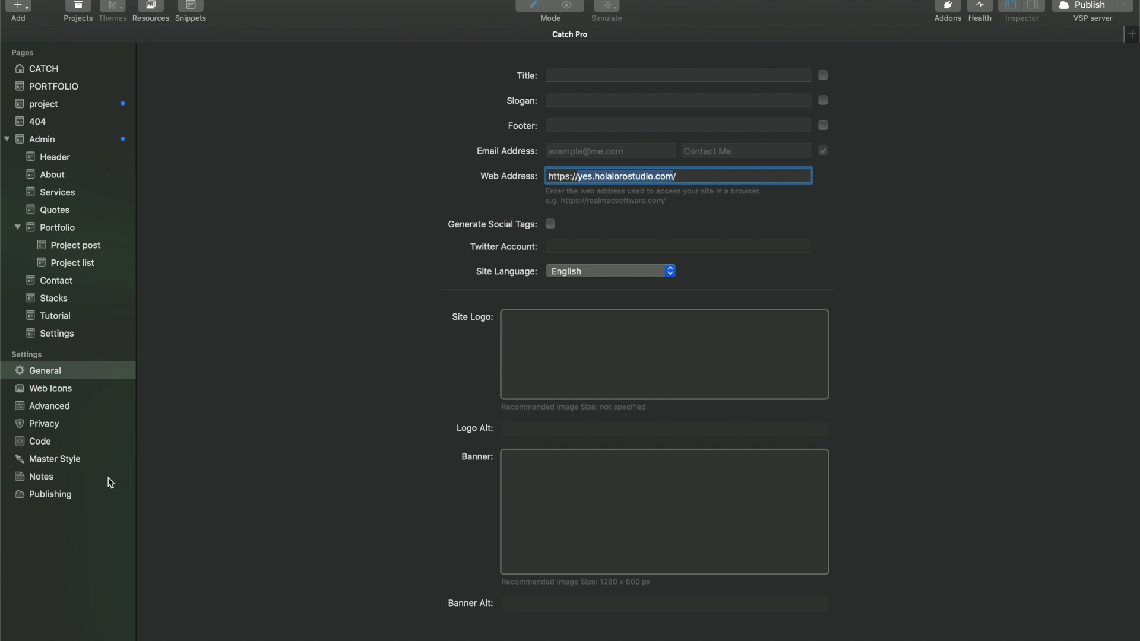
pyautogui.click(53, 498)
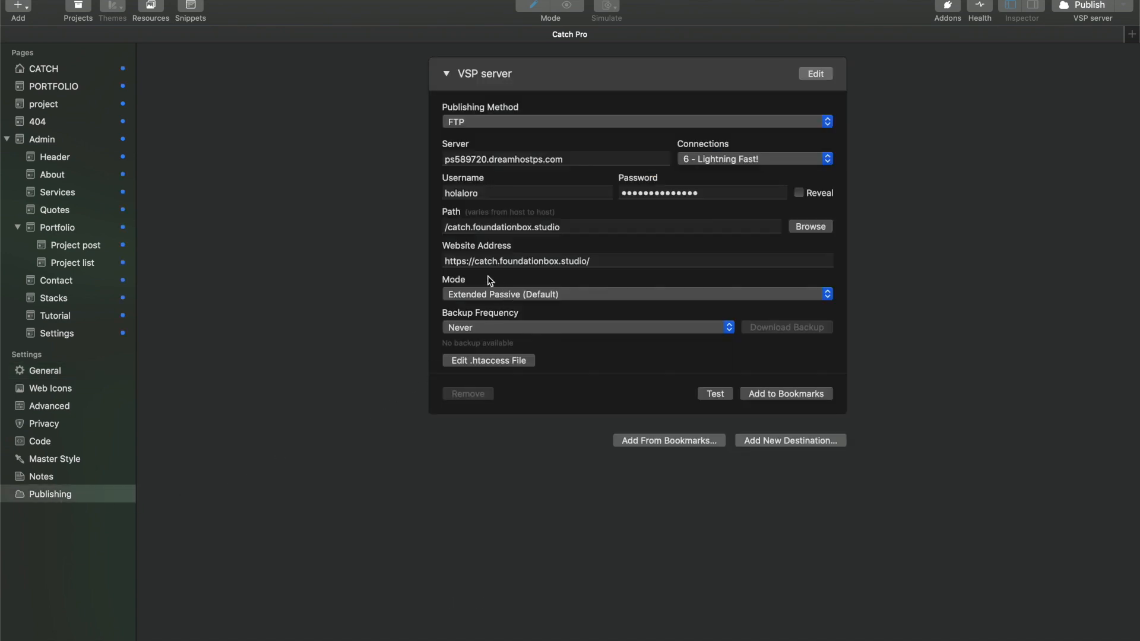
pyautogui.moveTo(474, 262); pyautogui.dragTo(579, 262)
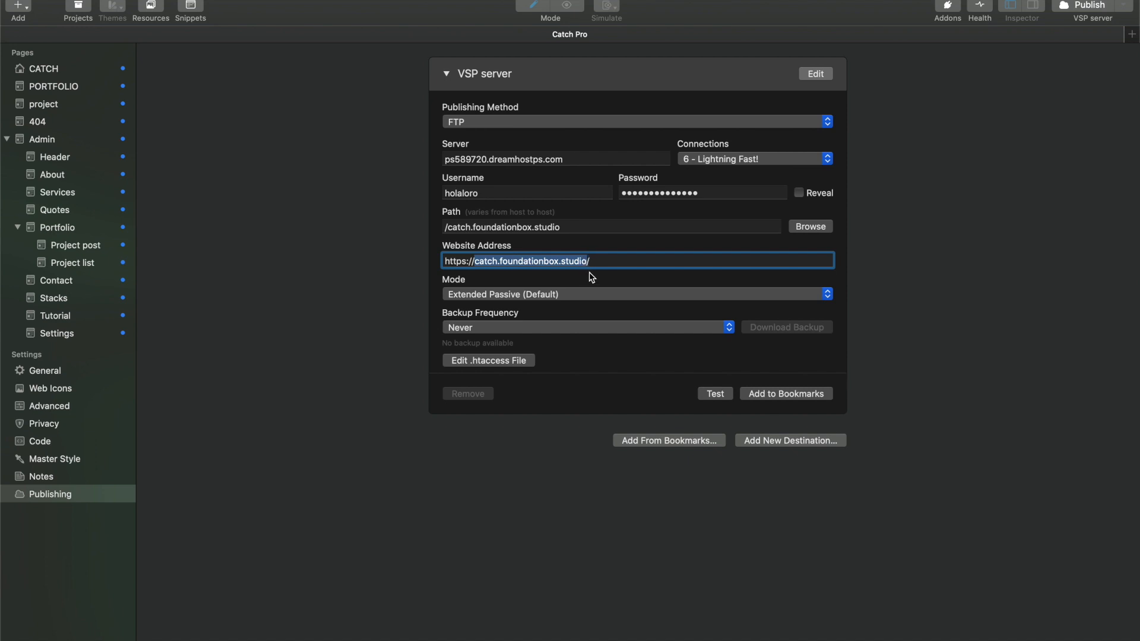
pyautogui.press('super+v')
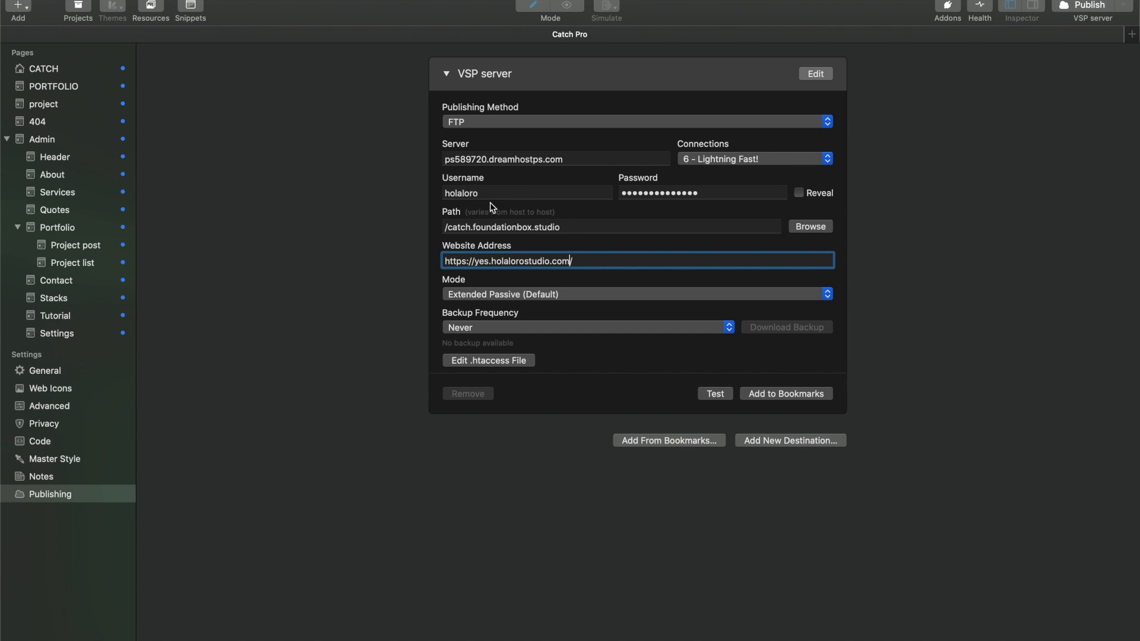
# Step: Set the publishing path to the yes.holalorostudio.com folder on the server, changing the path without re-publishing
pyautogui.click(554, 224)
pyautogui.tripleClick(554, 224)
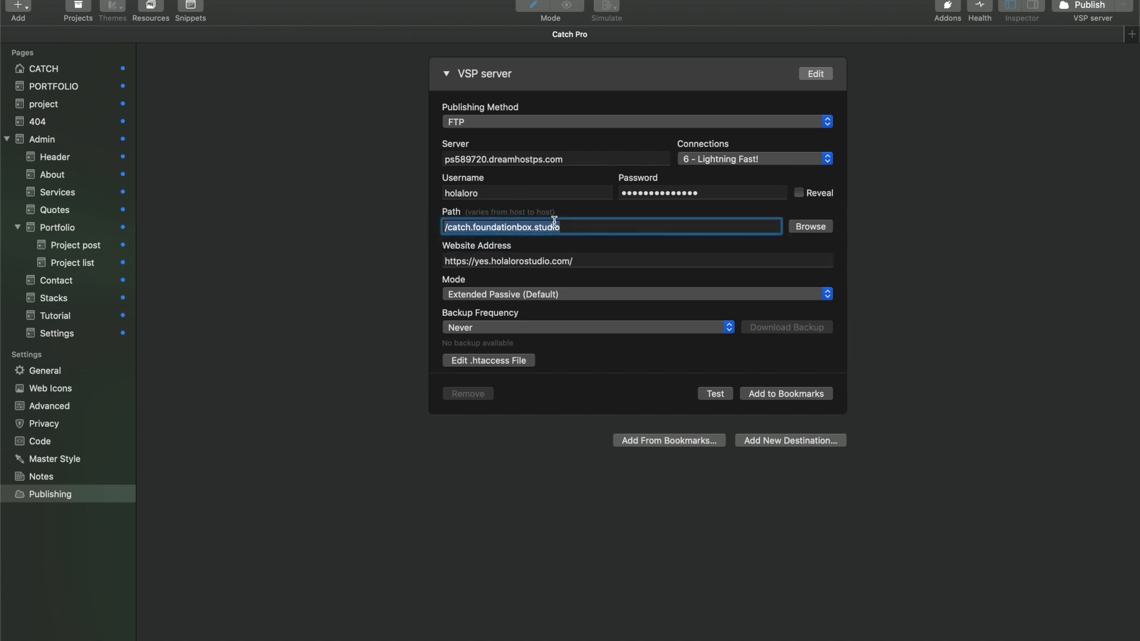
pyautogui.press('BackSpace')
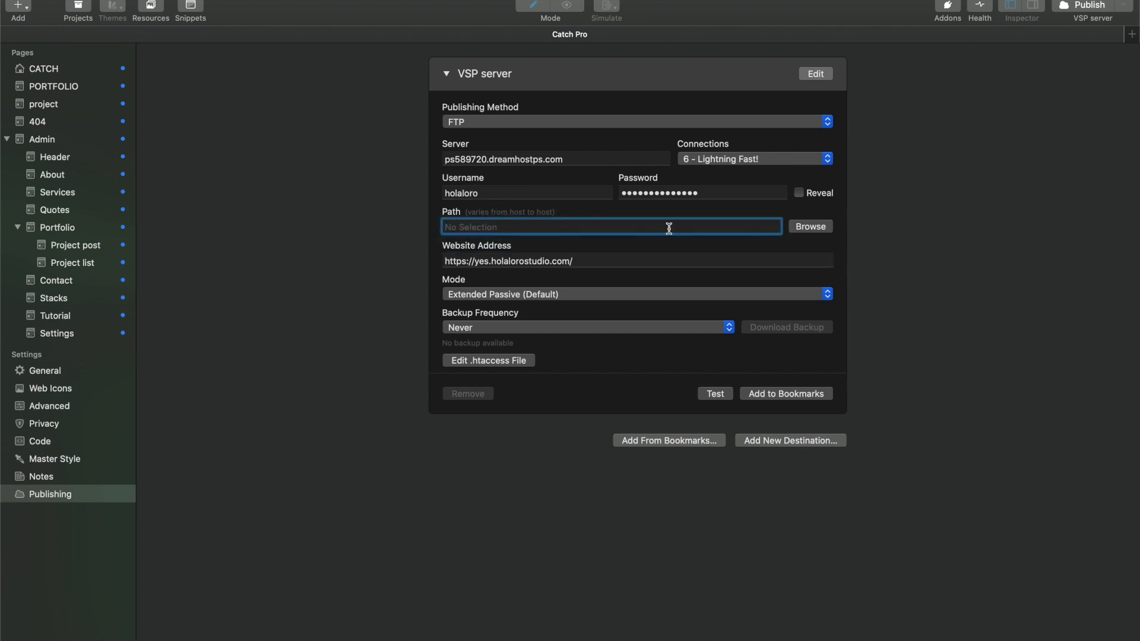
pyautogui.click(809, 226)
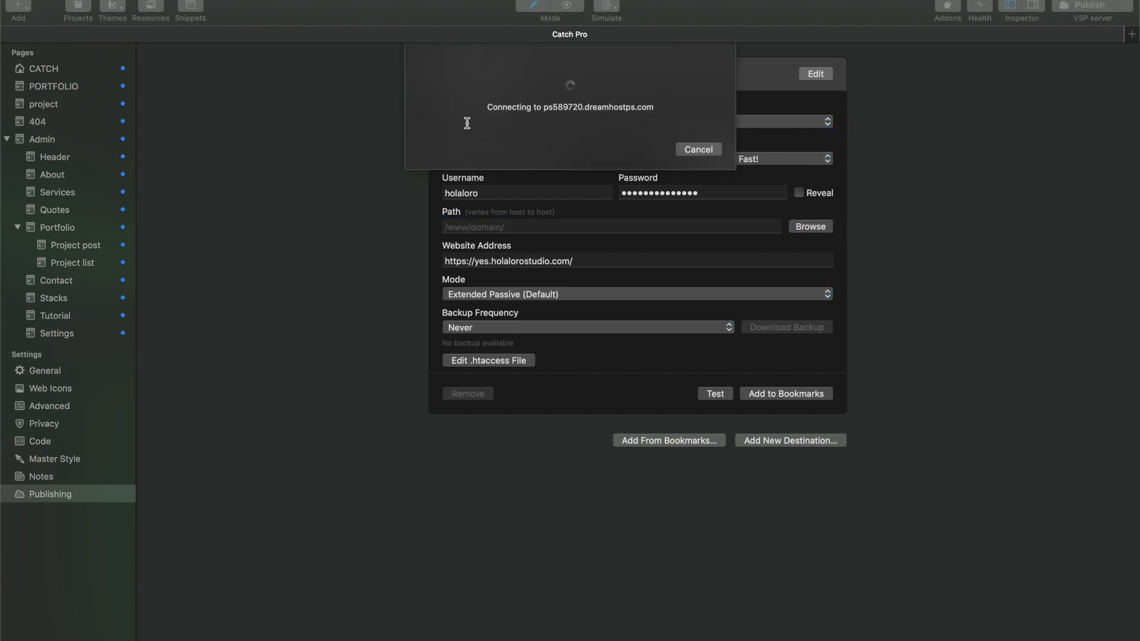
pyautogui.scroll(-5, 440, 181)
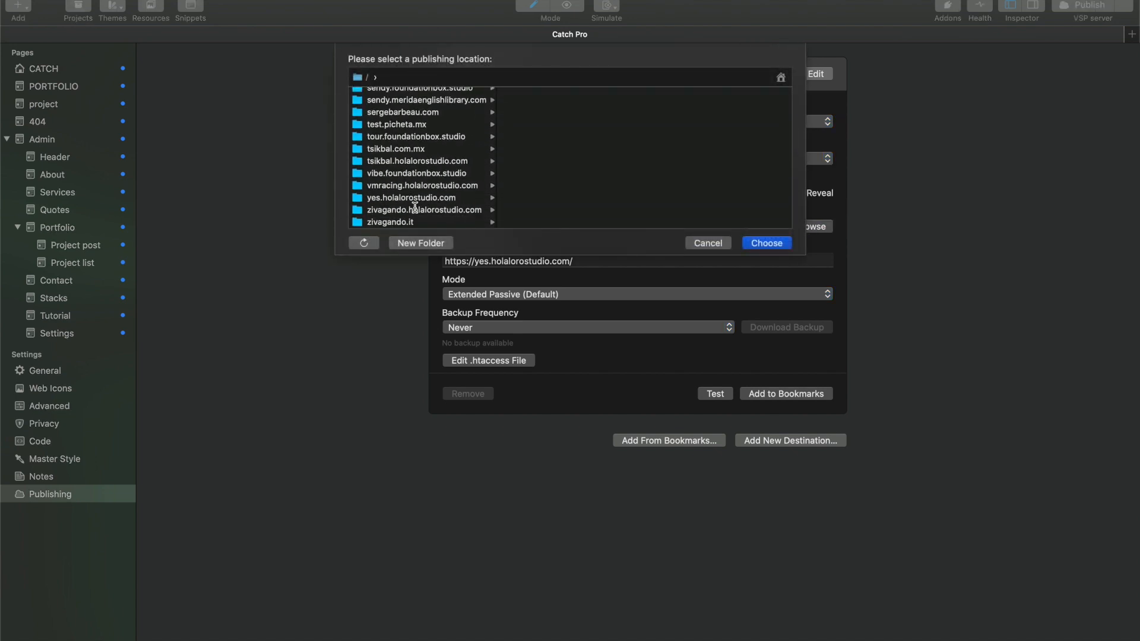
pyautogui.click(417, 198)
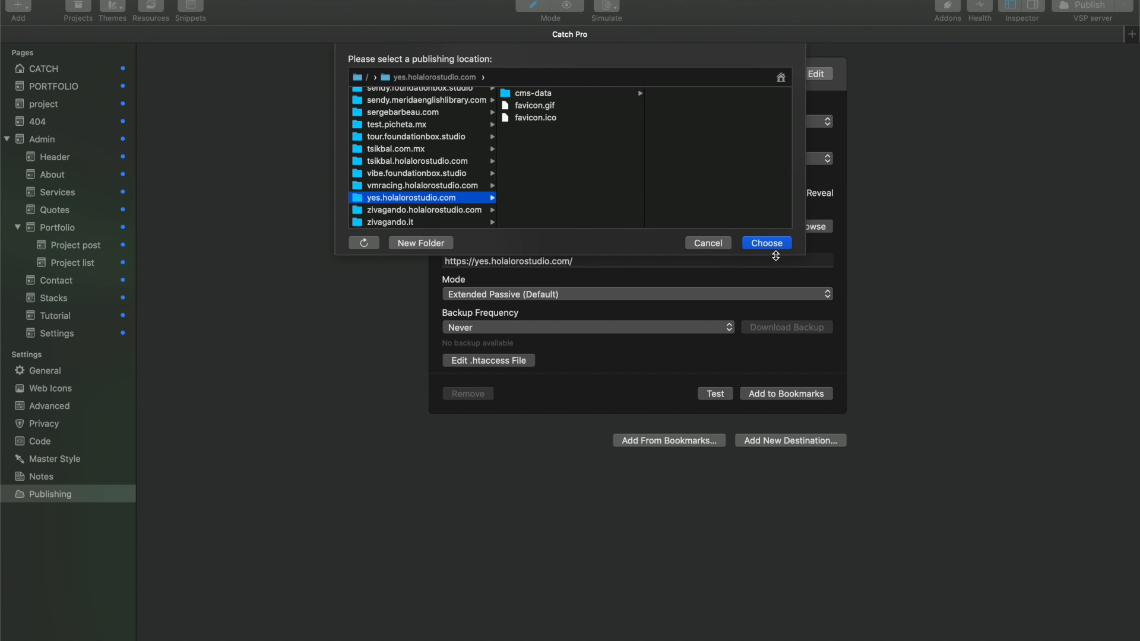
pyautogui.click(766, 244)
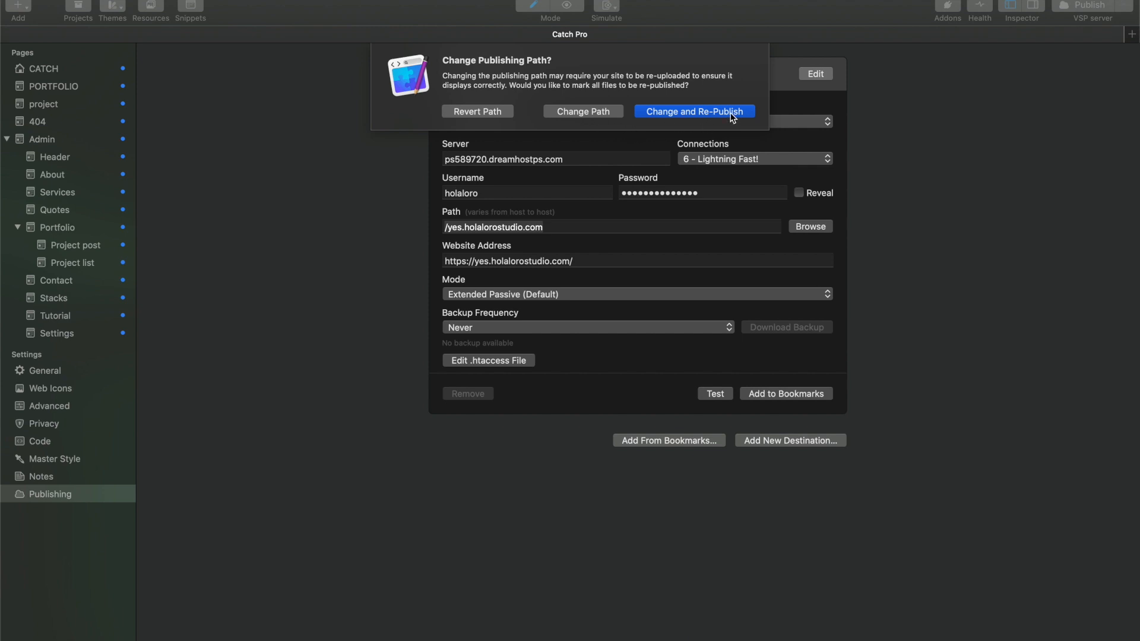
pyautogui.click(587, 113)
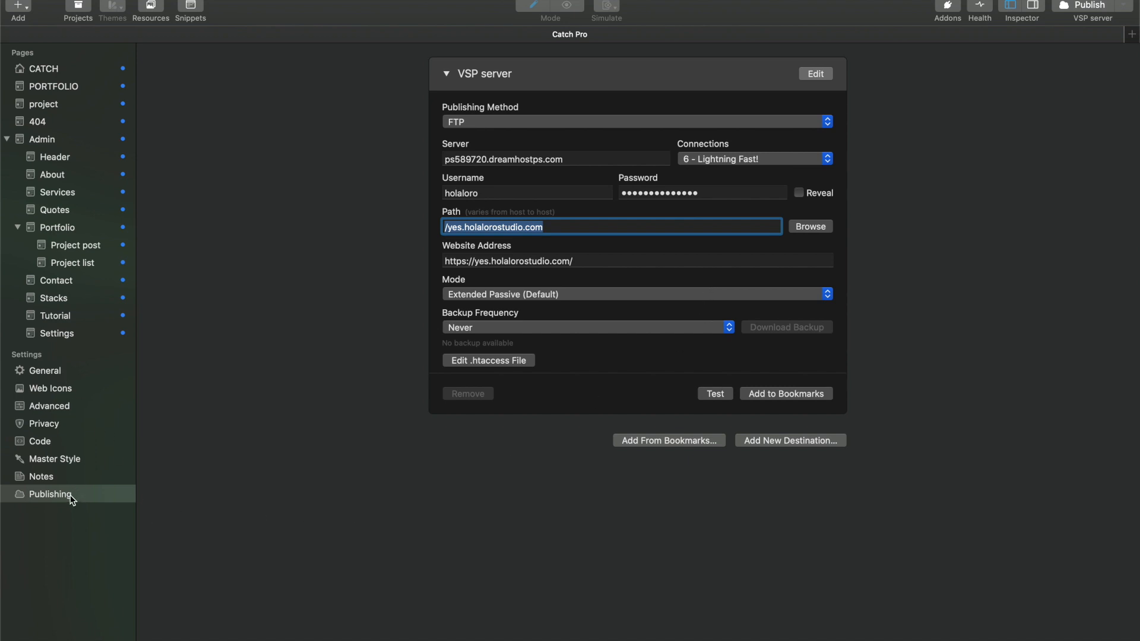
# Step: Open the Style partial inside the Admin page's expanded Styles pen note
pyautogui.click(49, 143)
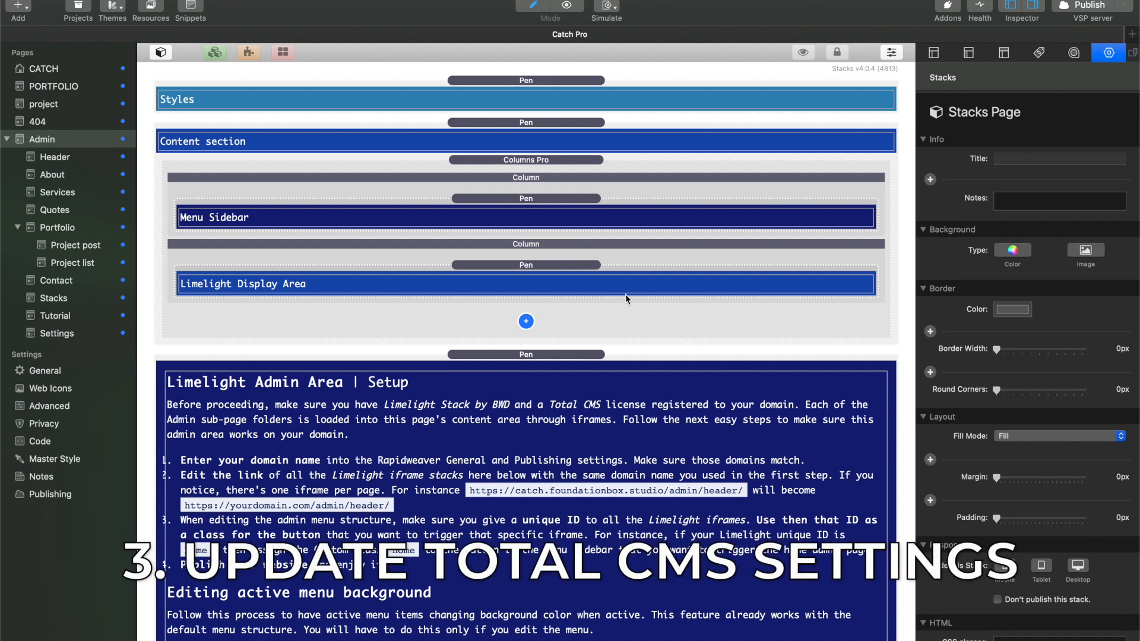
pyautogui.click(608, 99)
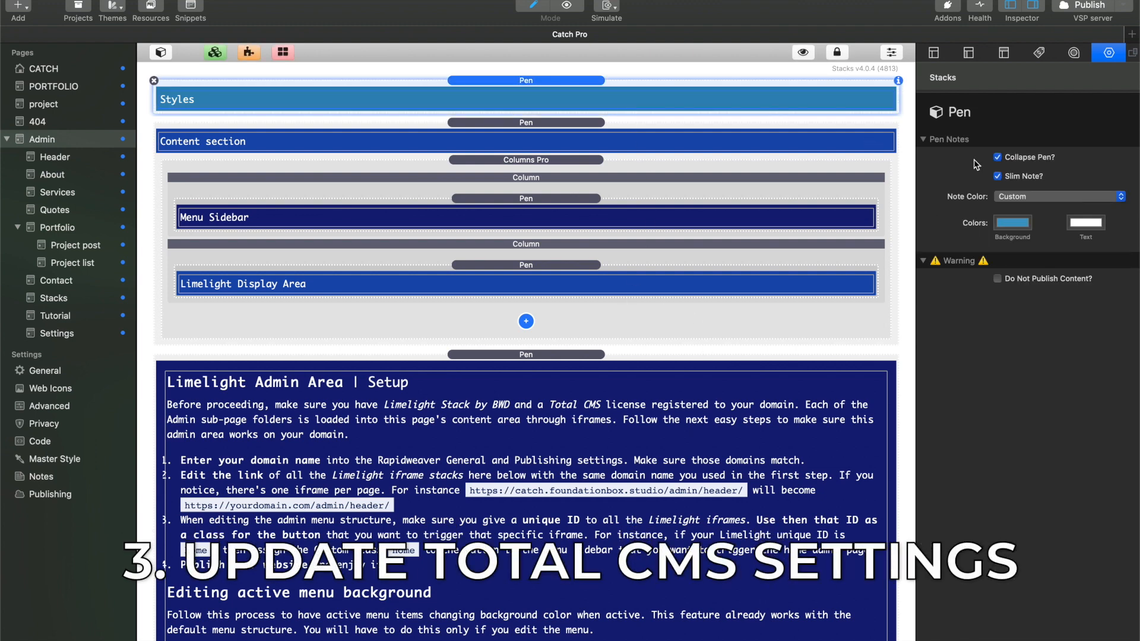
pyautogui.click(1036, 159)
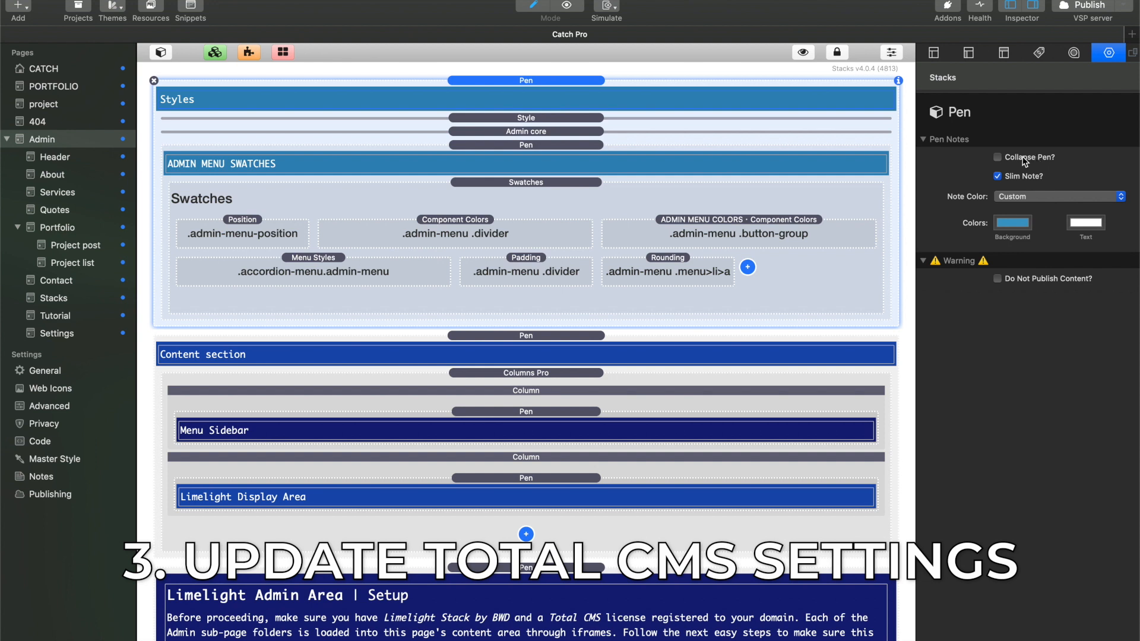
pyautogui.click(564, 116)
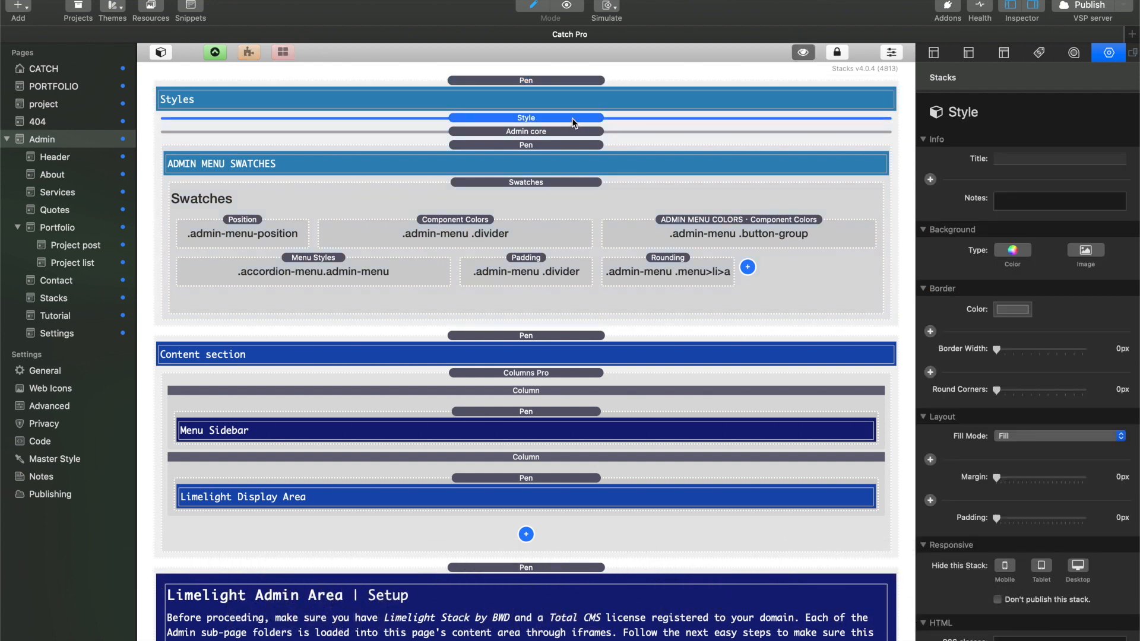
pyautogui.doubleClick(573, 122)
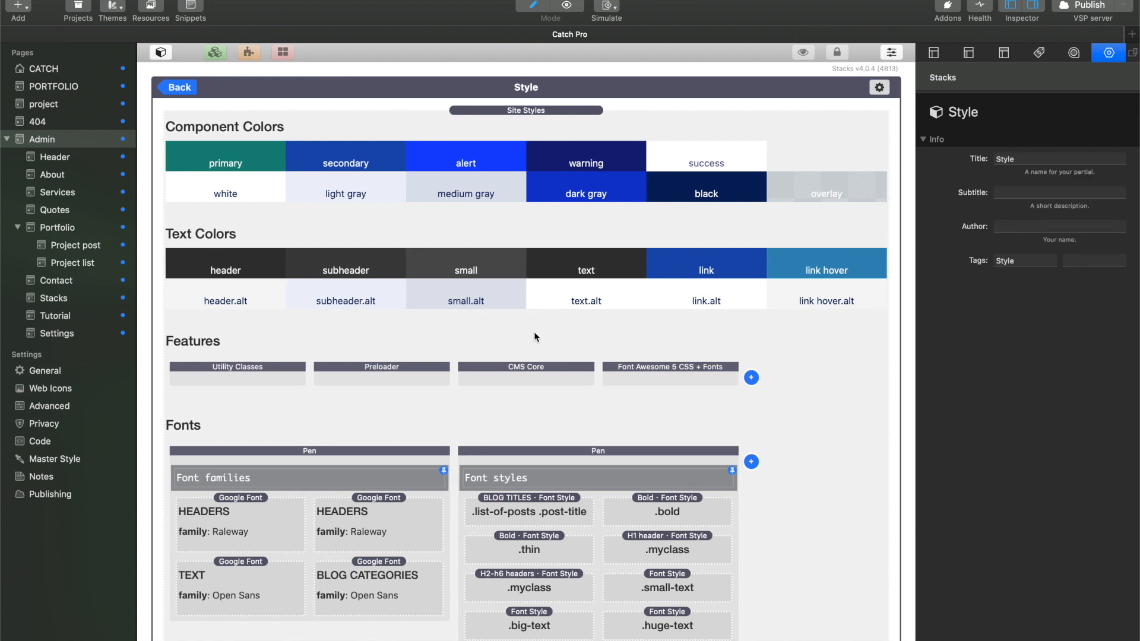
# Step: Paste the Total CMS license key into the CMS Core stack's License field
pyautogui.click(542, 380)
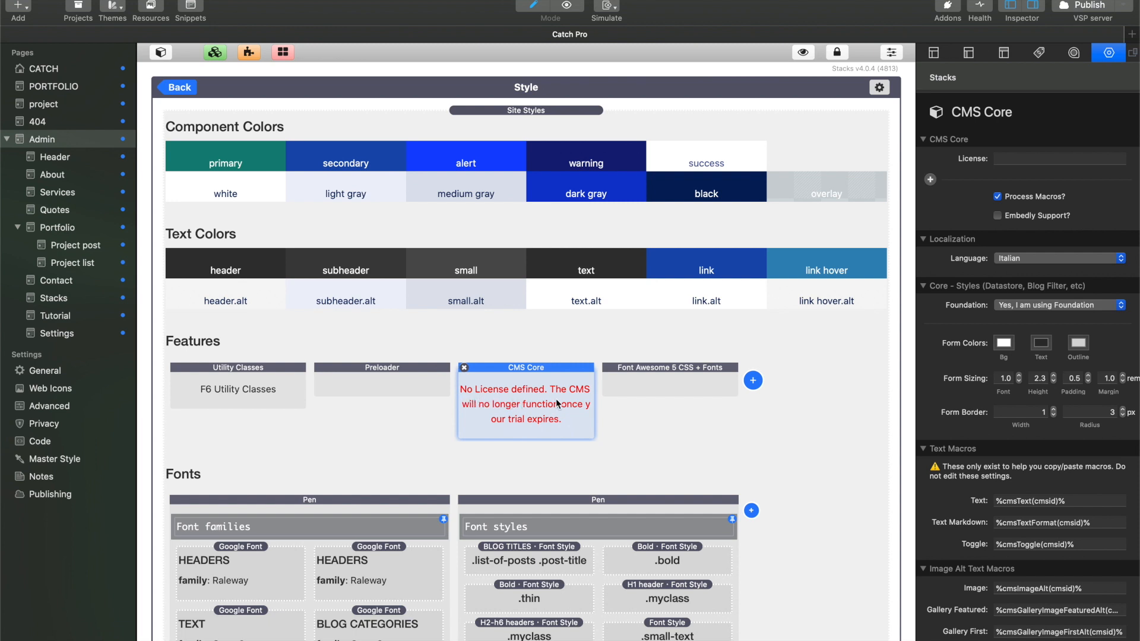
pyautogui.click(1052, 159)
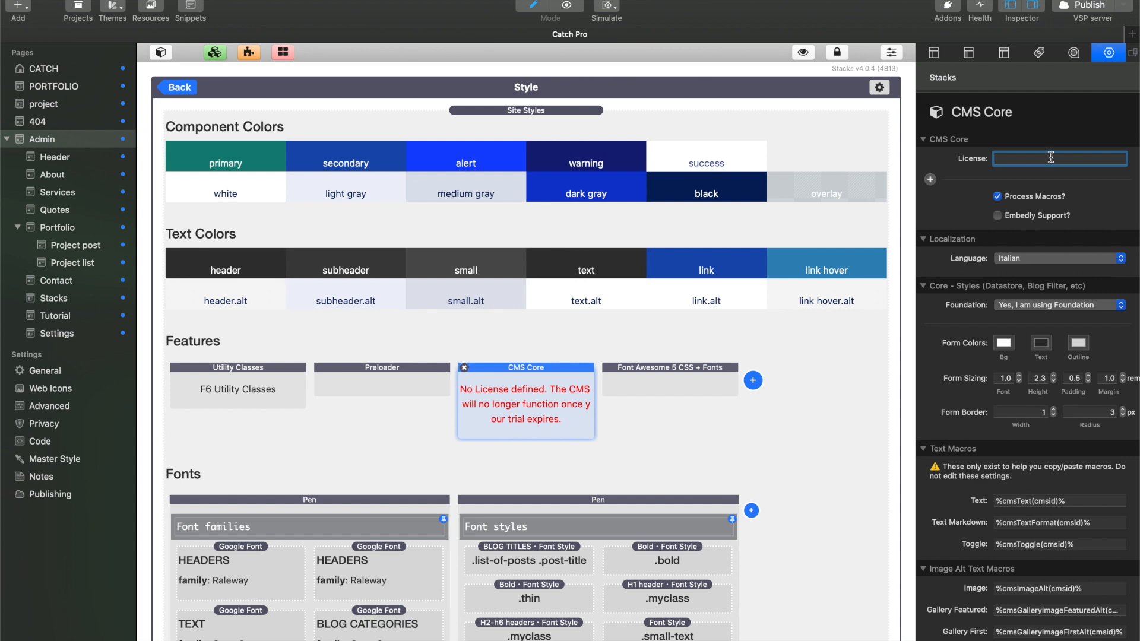
pyautogui.press('super+shift+v')
pyautogui.click(488, 576)
pyautogui.doubleClick(487, 576)
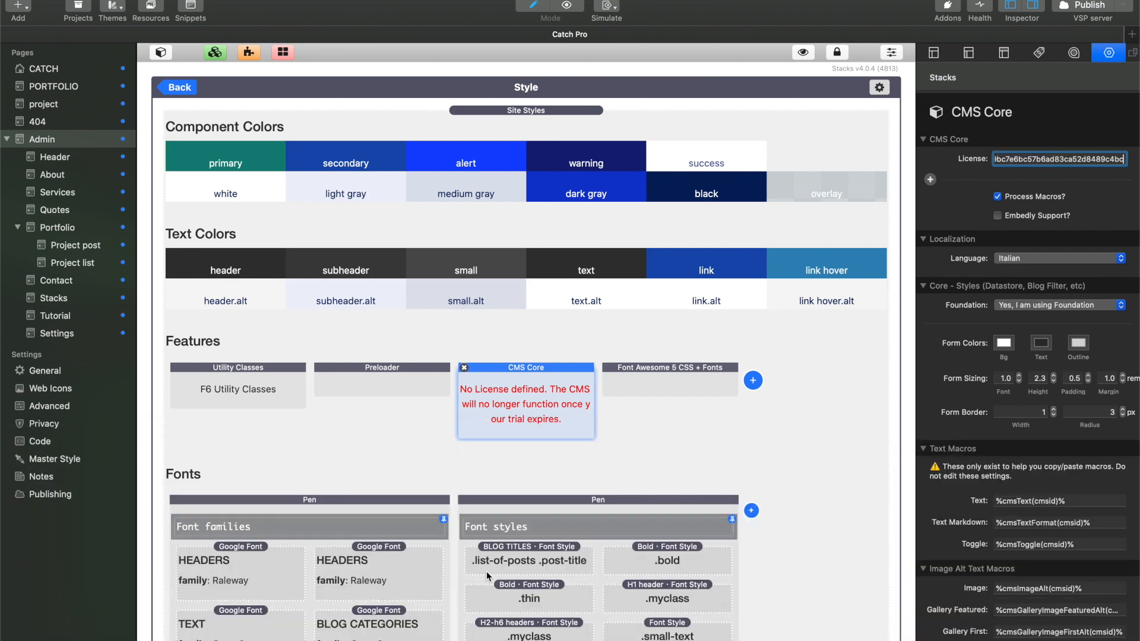
pyautogui.press('Return')
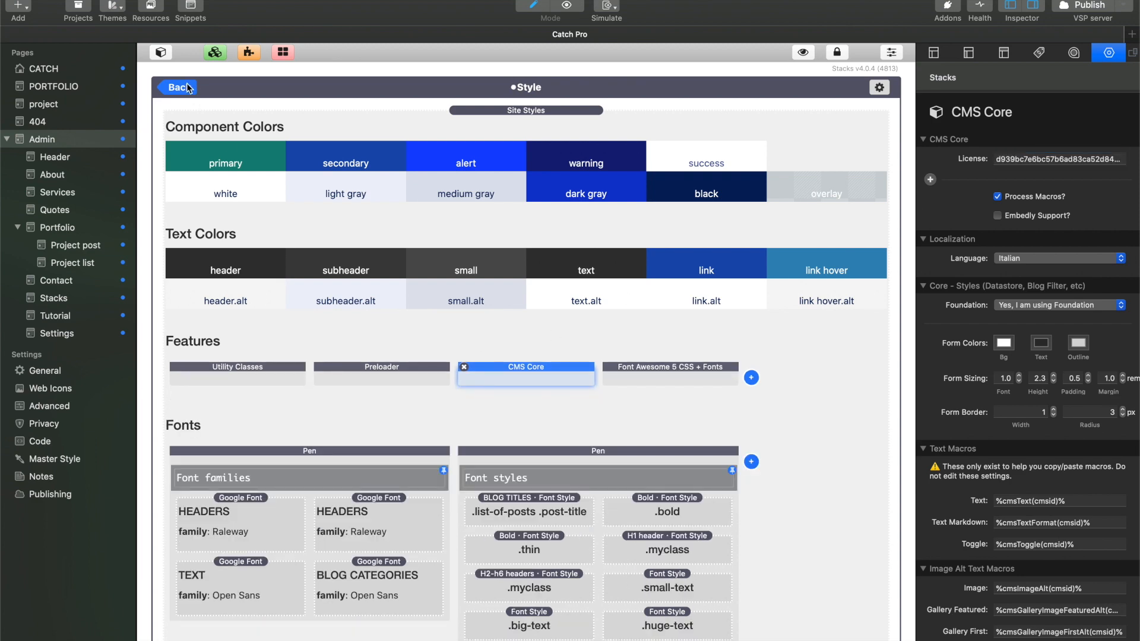
# Step: Open the Admin core partial and paste the Total CMS license key into its License field
pyautogui.click(187, 88)
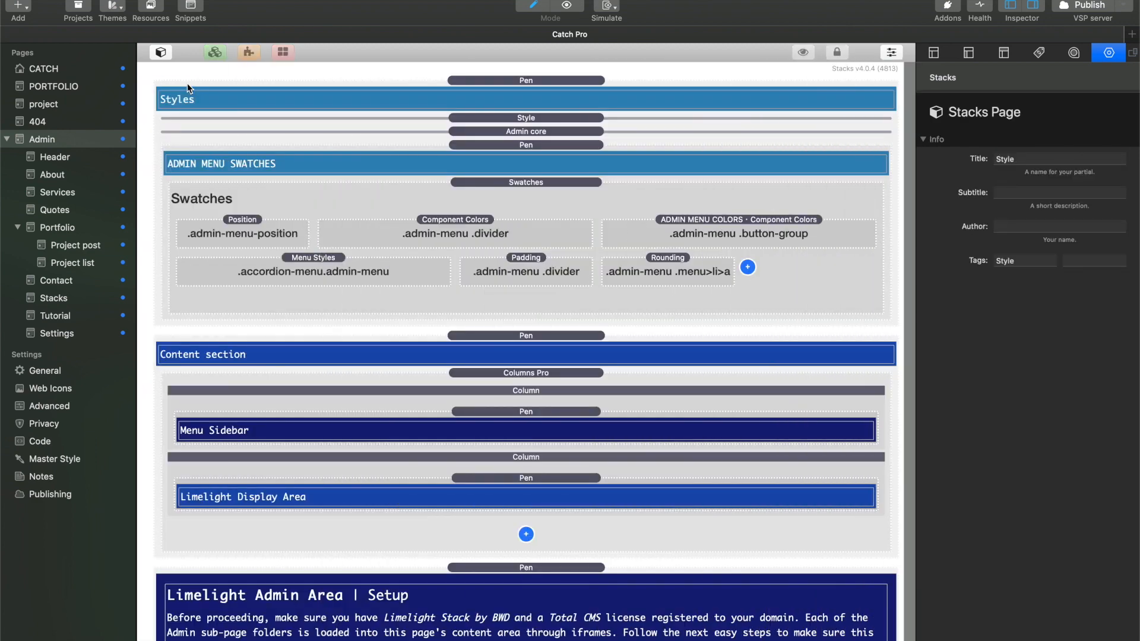
pyautogui.click(588, 136)
pyautogui.doubleClick(586, 136)
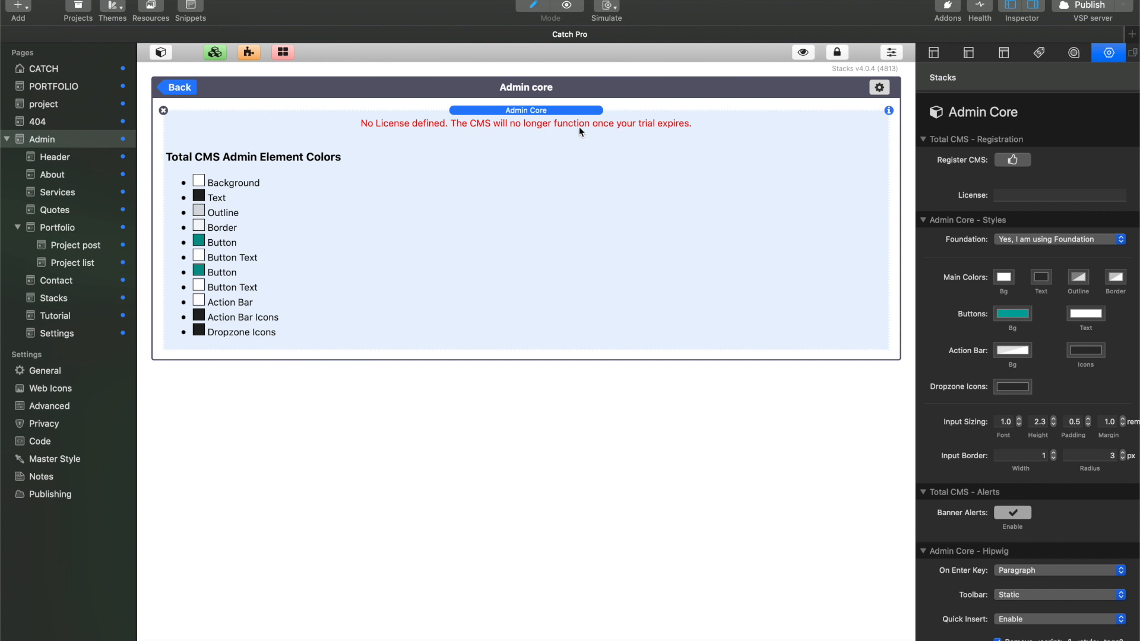
pyautogui.click(1021, 194)
pyautogui.press('super+v')
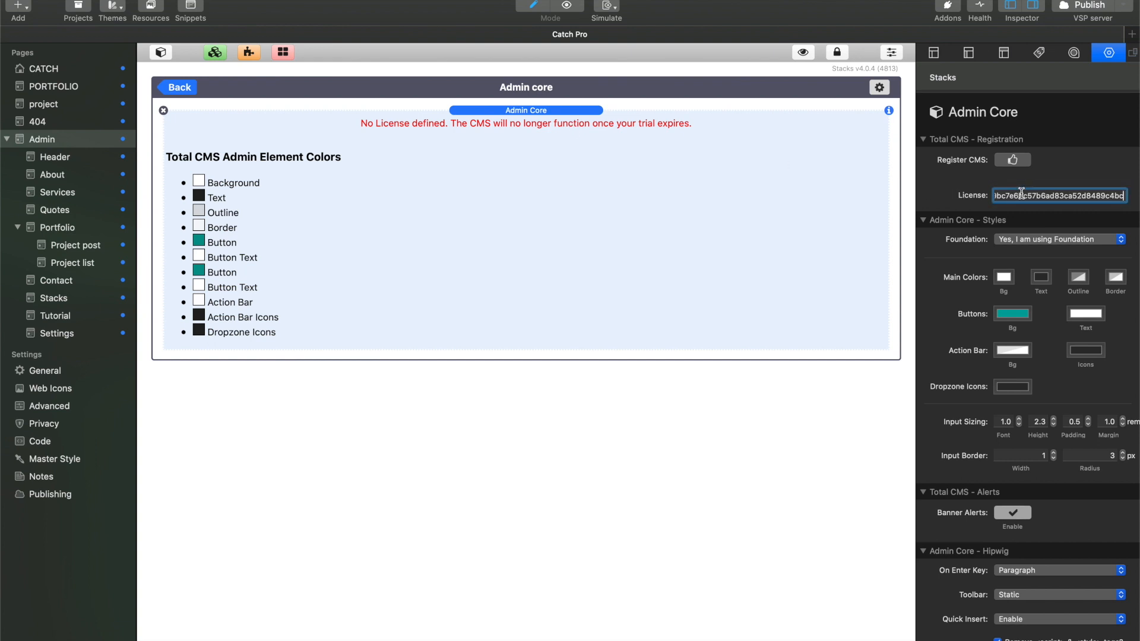
# Step: Confirm the license entry and go back from the Admin core partial to the Admin page
pyautogui.click(848, 219)
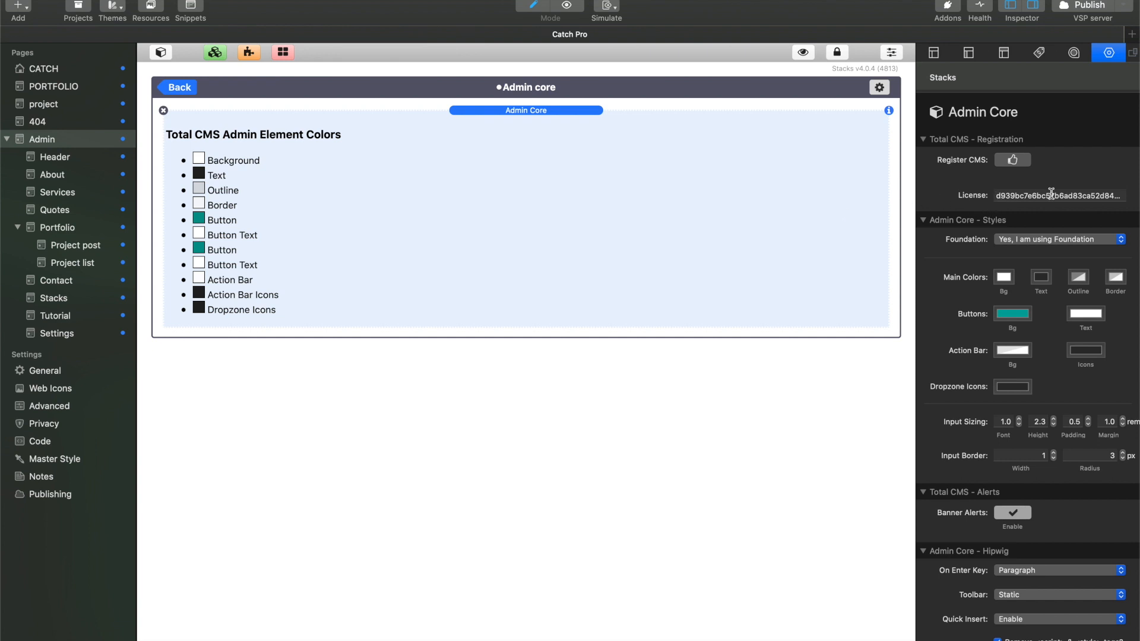
pyautogui.moveTo(1050, 194)
pyautogui.click(181, 87)
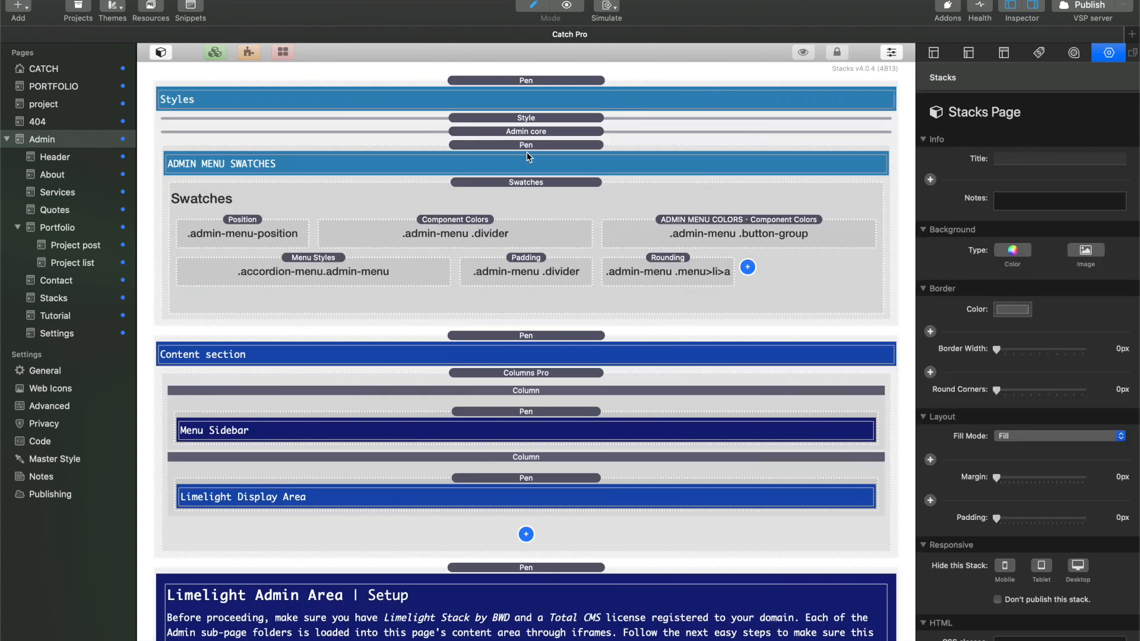
# Step: Read the Limelight Admin Area setup notes and scroll down to the Limelight web page iframe stacks
pyautogui.scroll(-10, 526, 240)
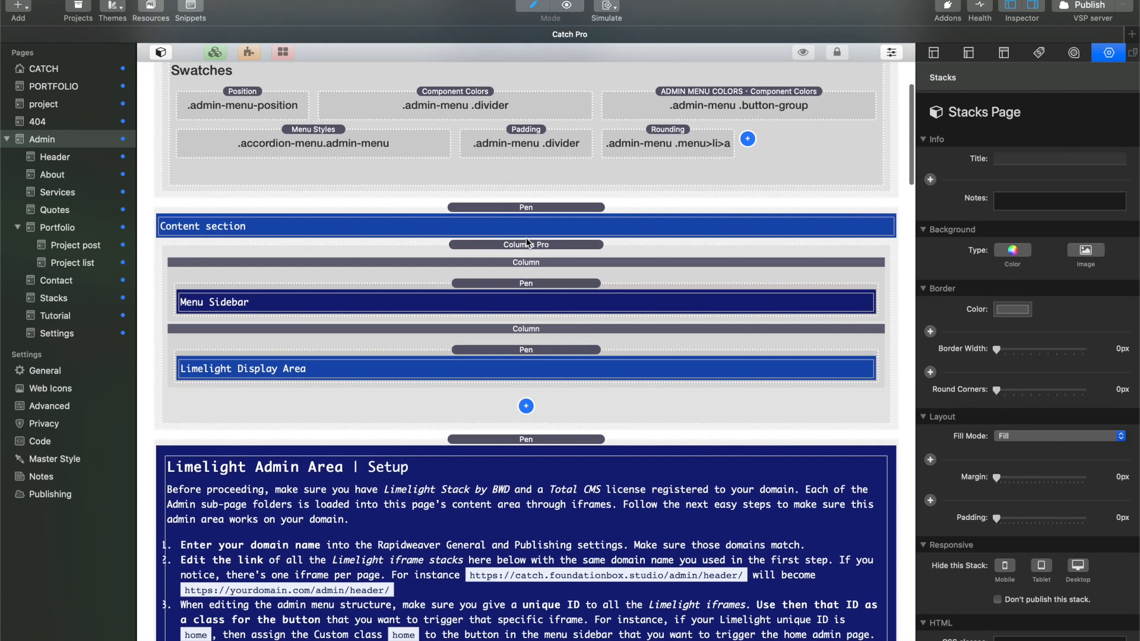
pyautogui.scroll(5, 526, 240)
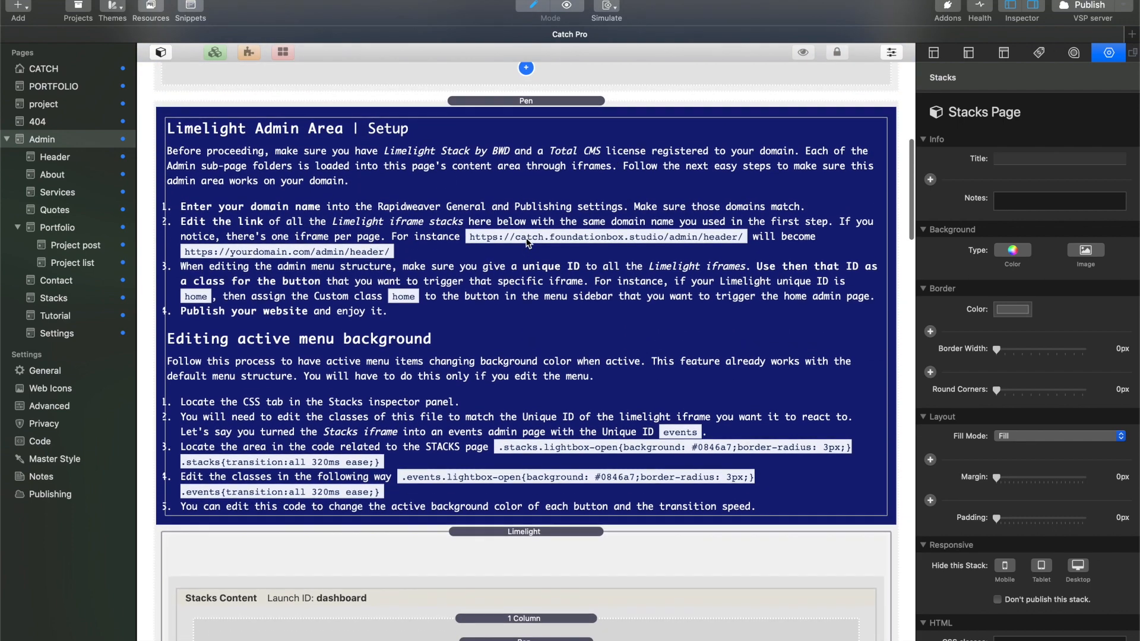
pyautogui.scroll(-1, 526, 242)
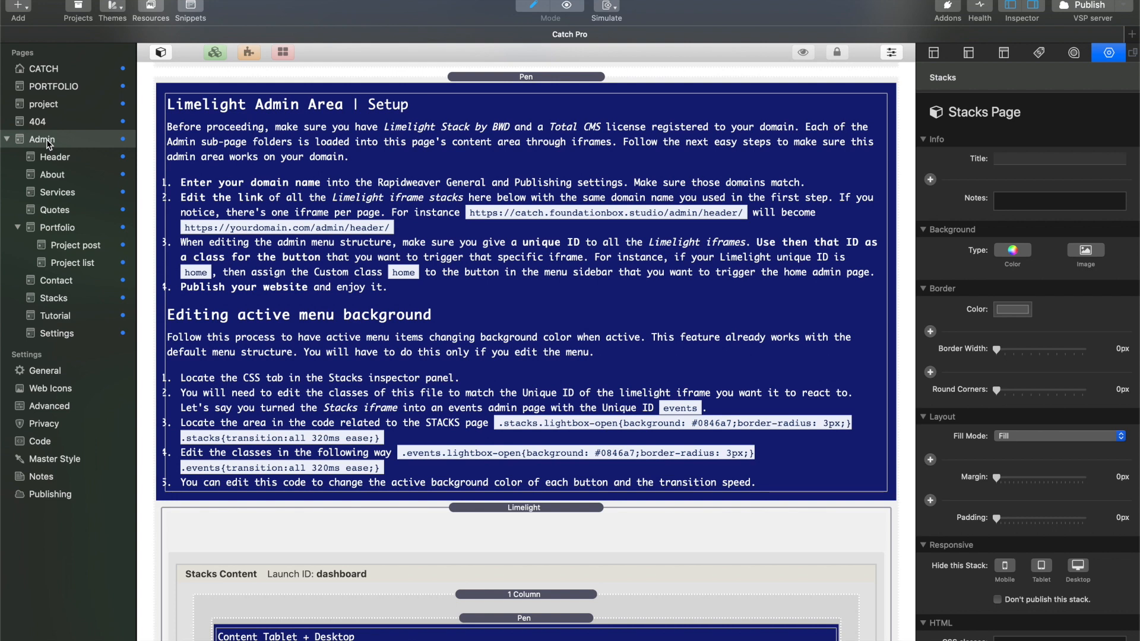
pyautogui.click(502, 518)
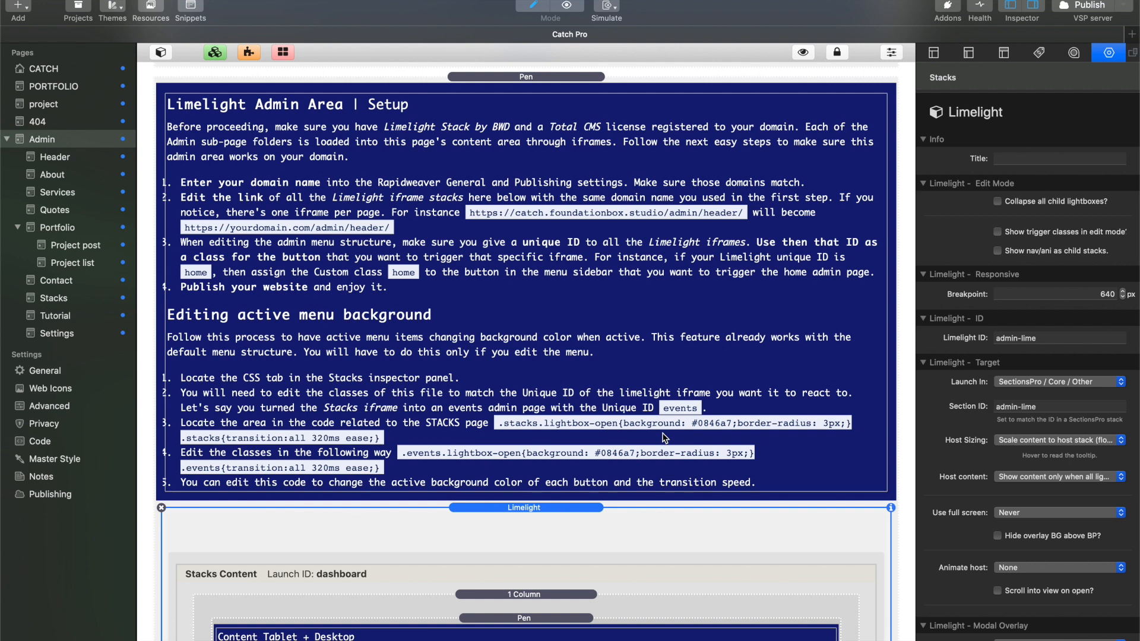
pyautogui.scroll(-15, 664, 438)
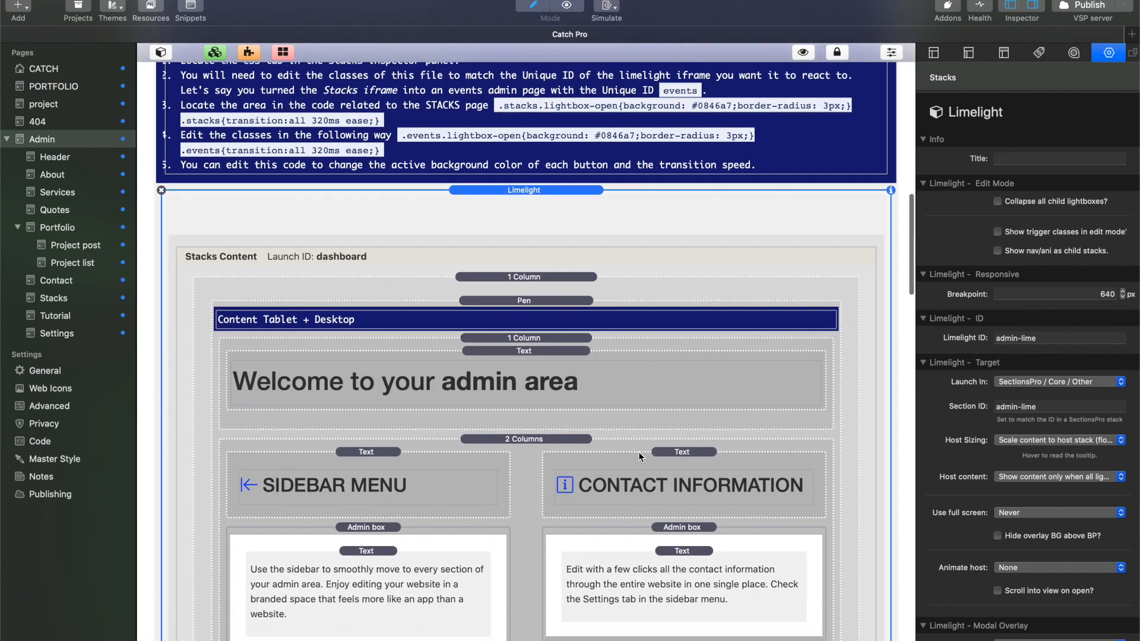
pyautogui.scroll(-20, 639, 451)
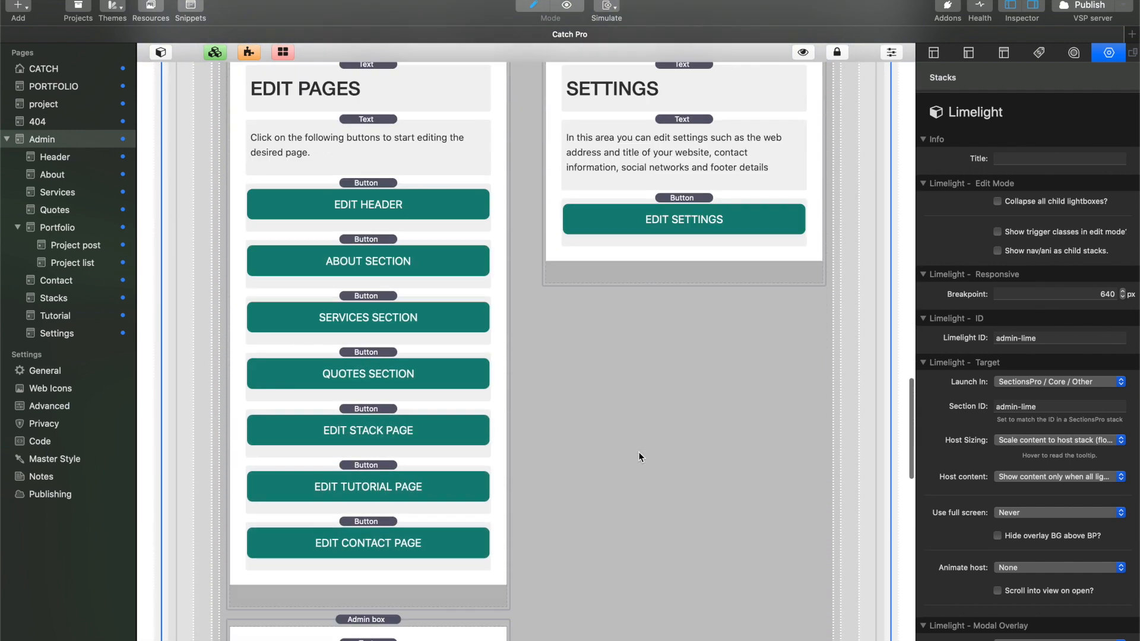
pyautogui.scroll(-10, 639, 453)
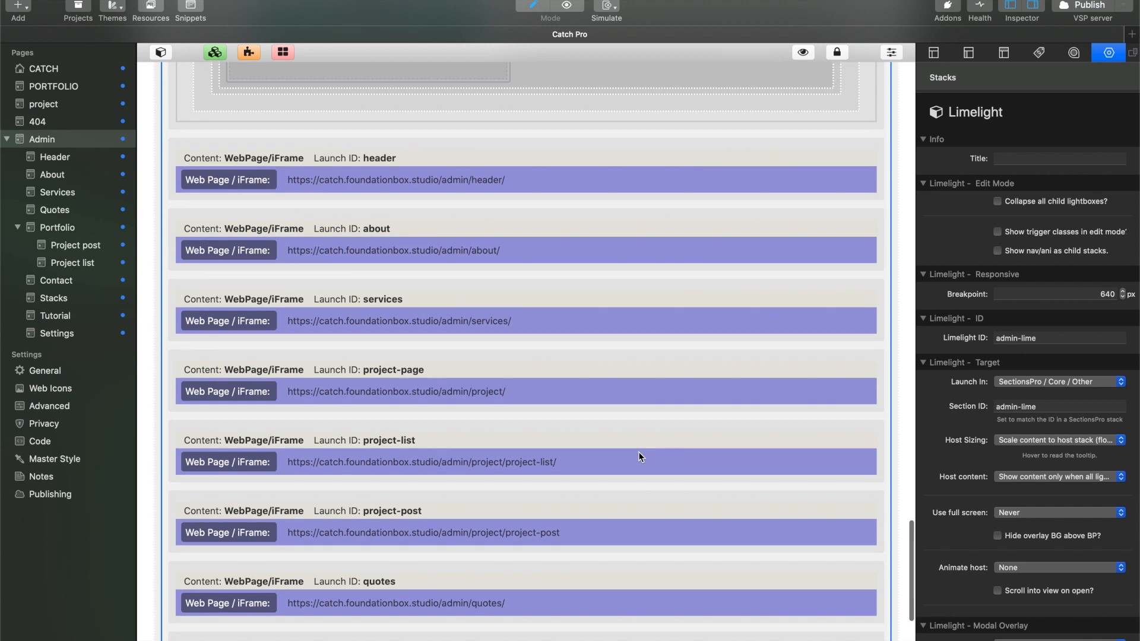
pyautogui.scroll(-1, 639, 456)
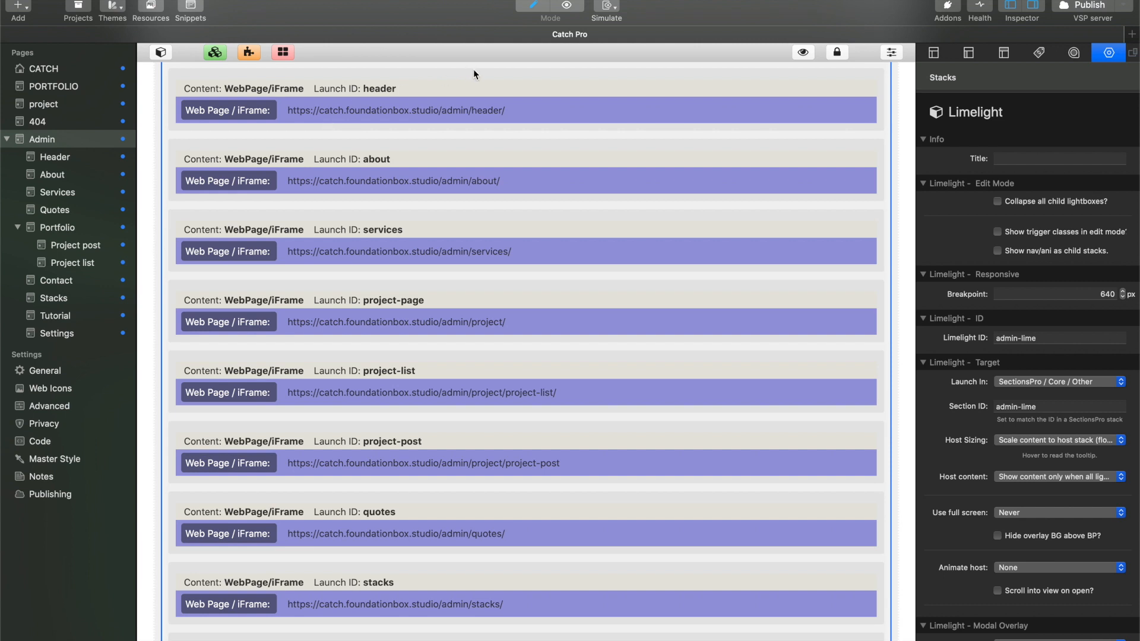
# Step: Change the header iframe link's domain to yes.holalorostudio.com, keeping the /admin/header/ path
pyautogui.click(459, 91)
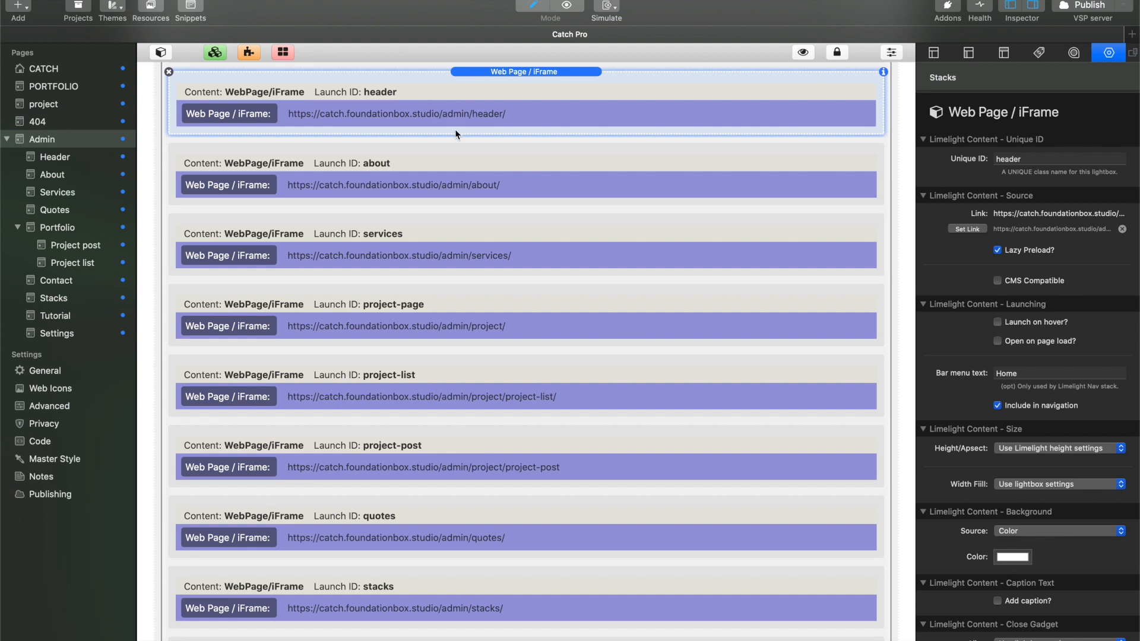
pyautogui.click(966, 229)
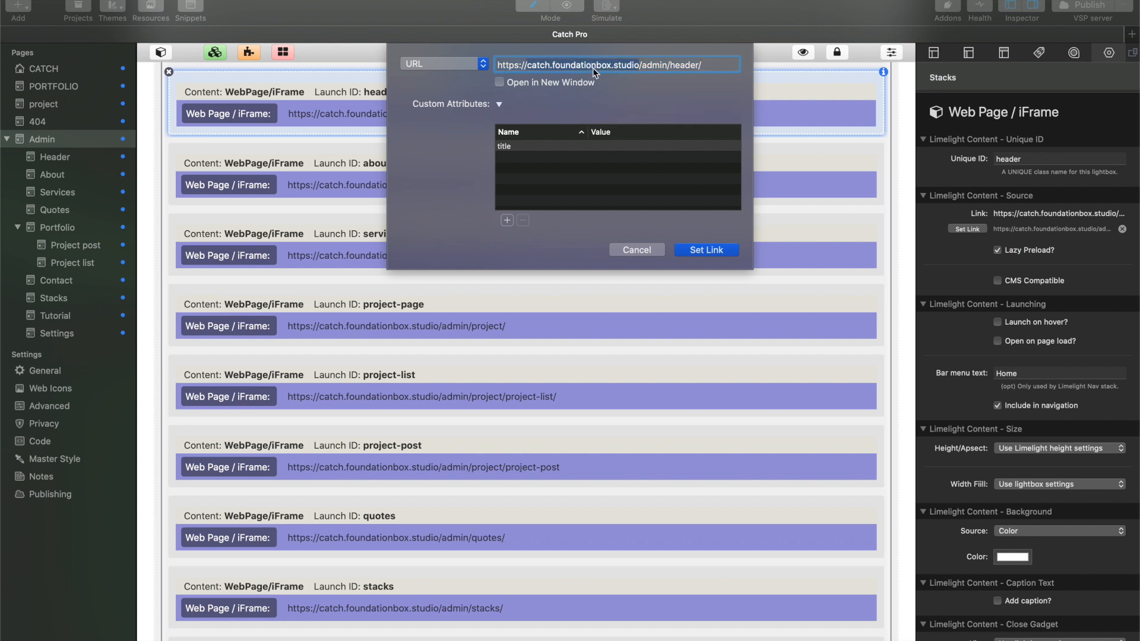
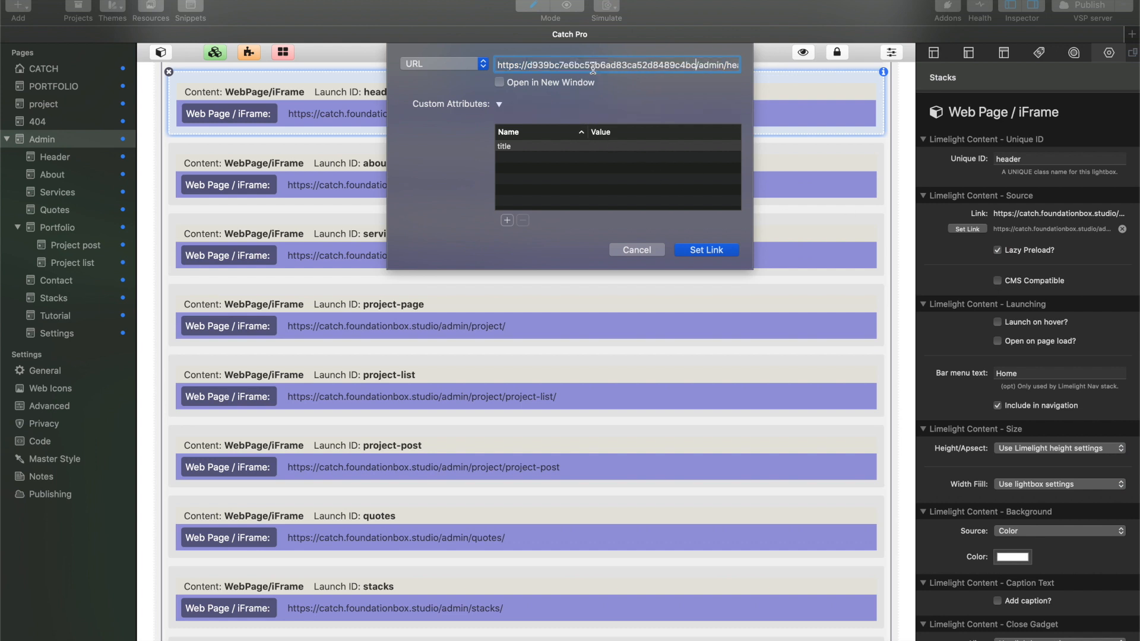
pyautogui.press('super+z')
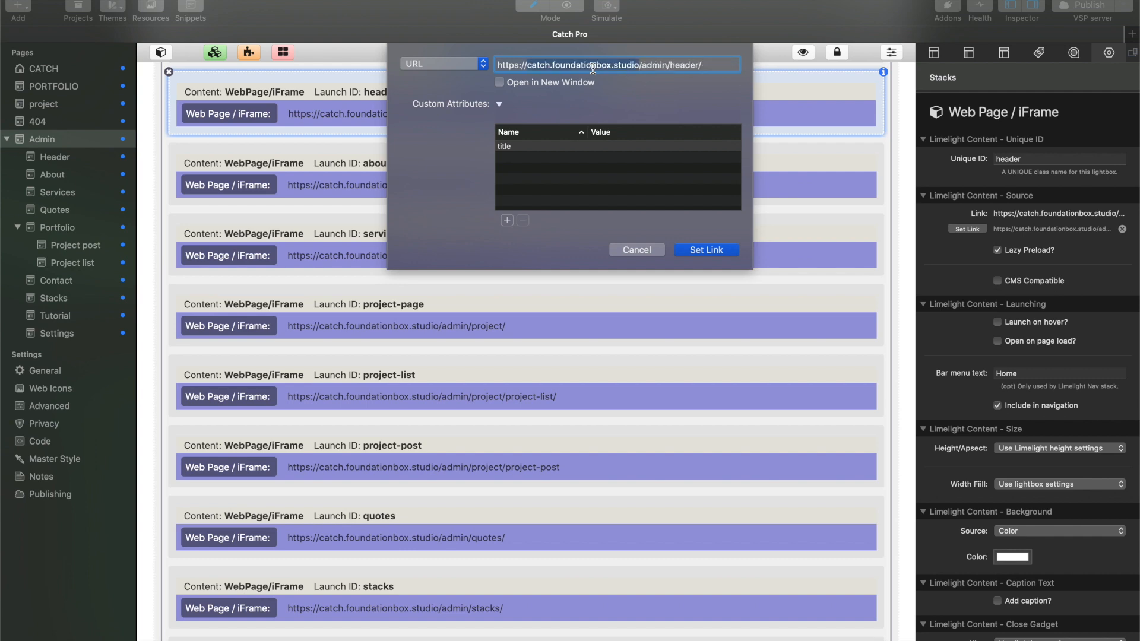
pyautogui.press('shift+super+v')
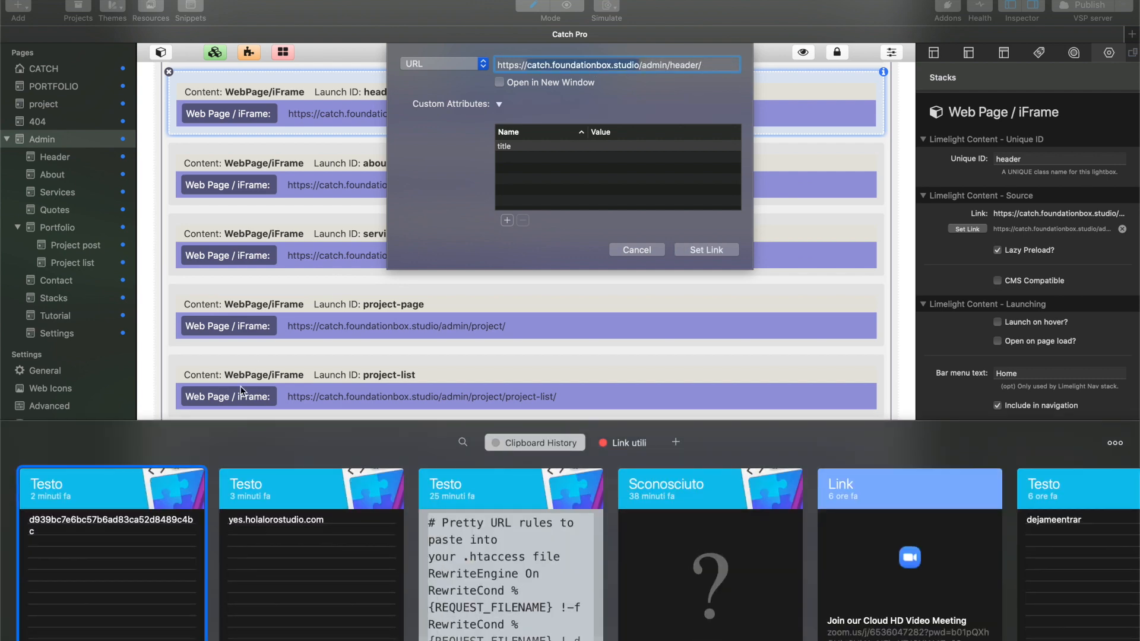
pyautogui.doubleClick(298, 559)
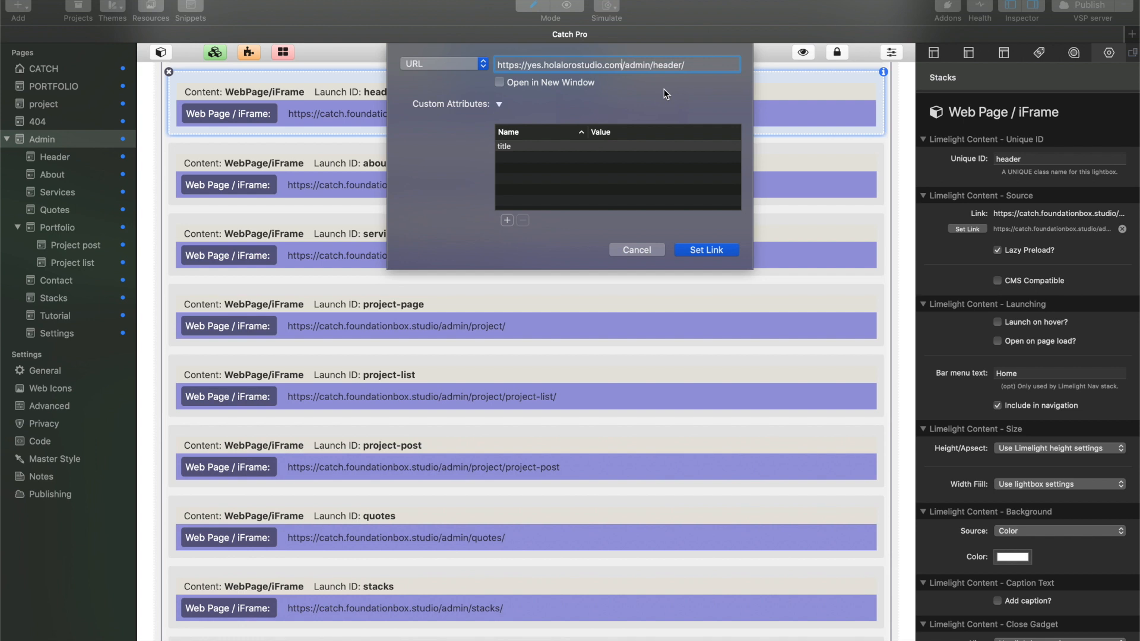
pyautogui.doubleClick(635, 65)
pyautogui.doubleClick(670, 64)
pyautogui.click(721, 249)
# Step: Switch the about and services iframe links to the yes.holalorostudio.com domain
pyautogui.click(380, 185)
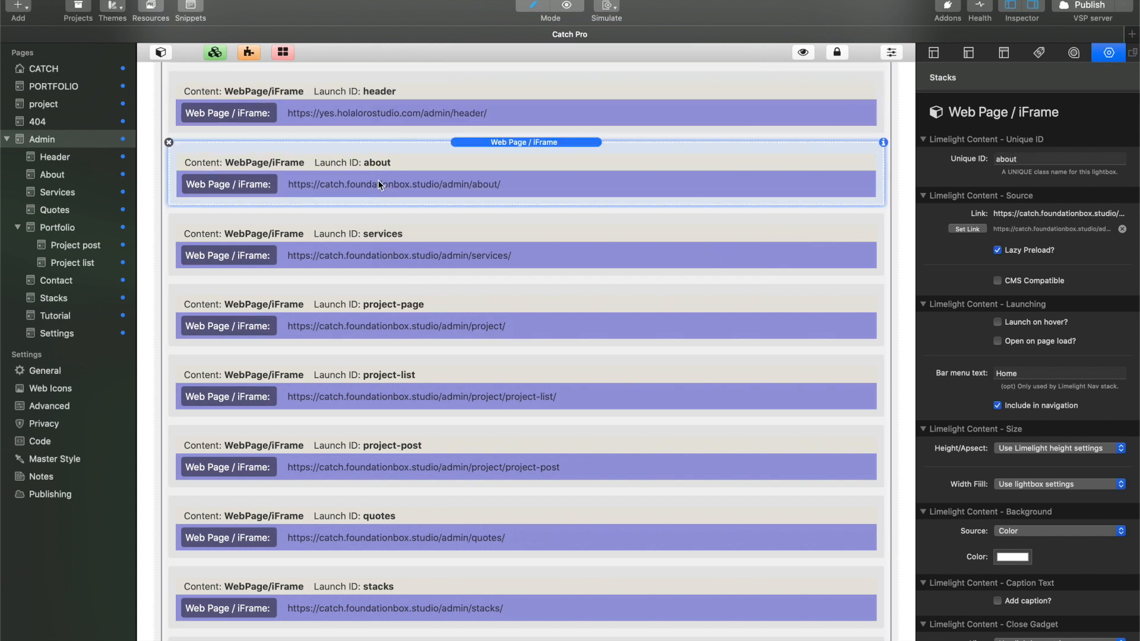
pyautogui.click(967, 228)
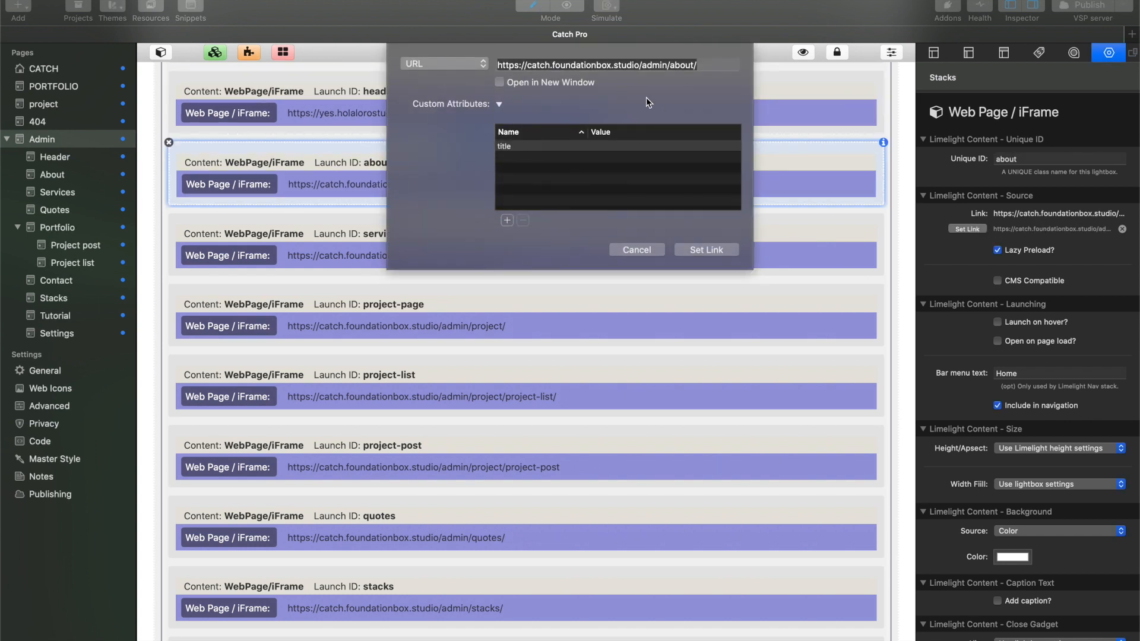
pyautogui.doubleClick(582, 68)
pyautogui.write('yes.holalorostudio.com')
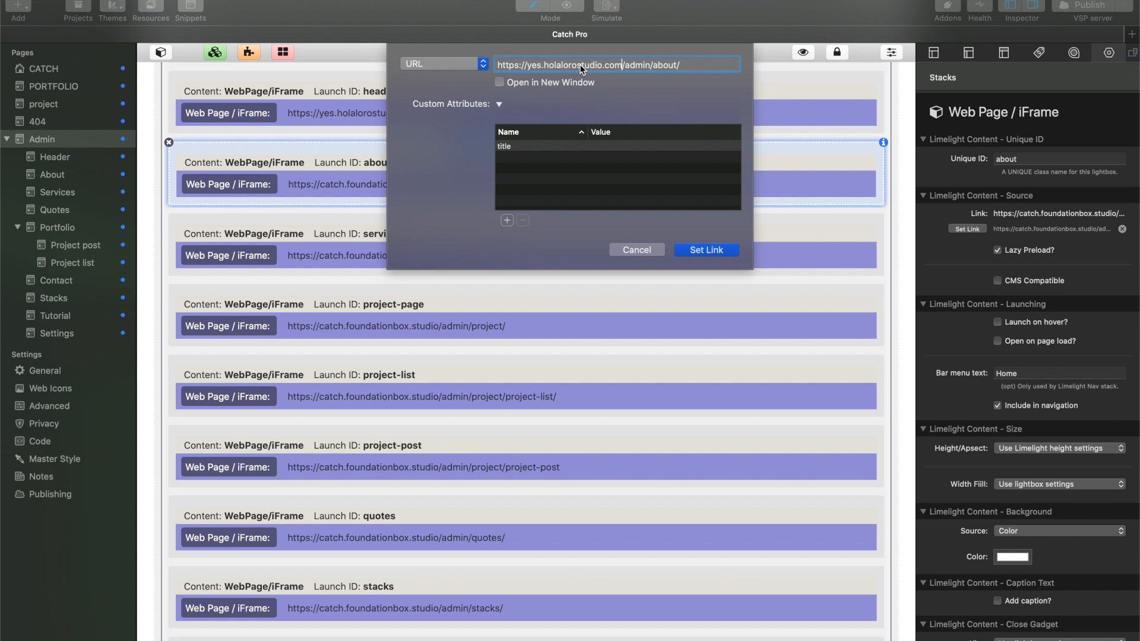
pyautogui.click(686, 248)
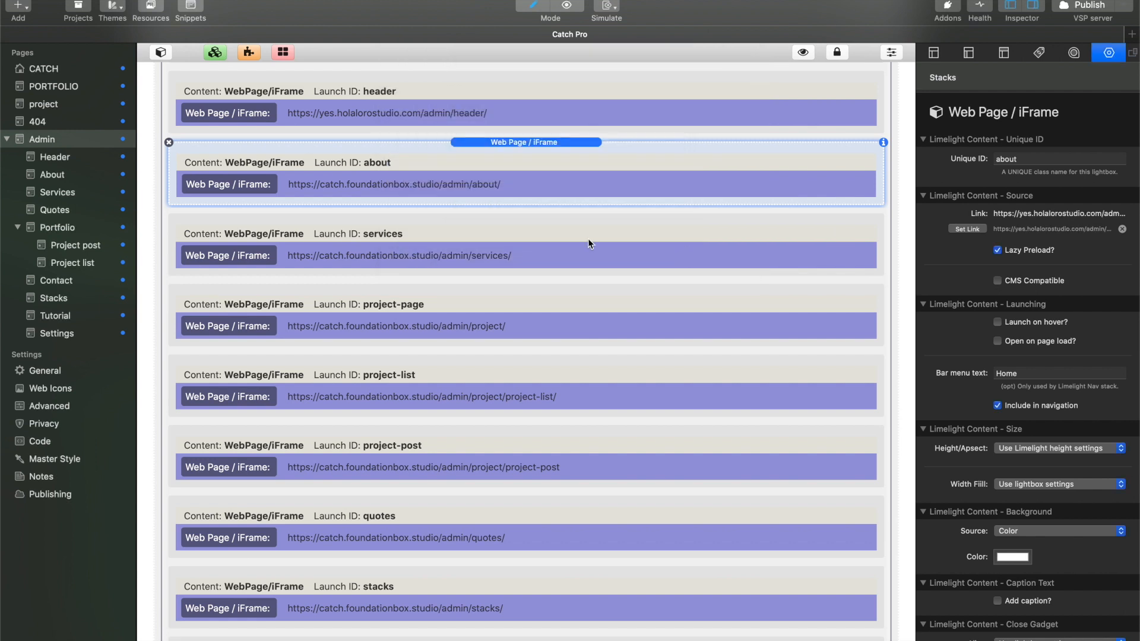
pyautogui.click(555, 246)
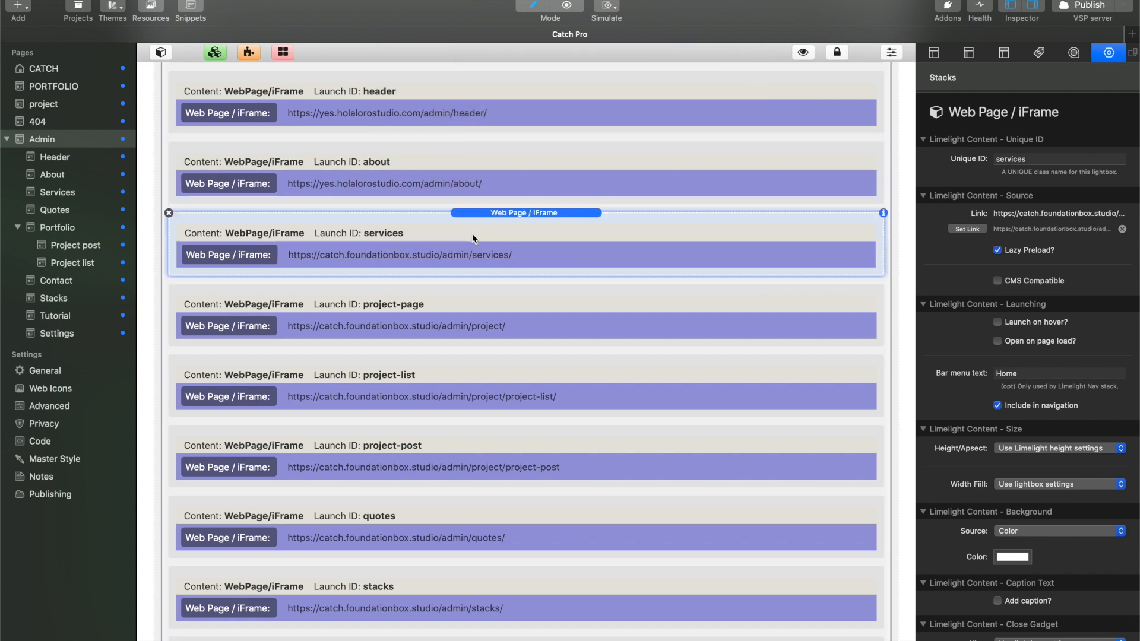
pyautogui.click(967, 229)
pyautogui.doubleClick(576, 64)
pyautogui.write('yes.holalorostudio.com')
pyautogui.click(709, 249)
# Step: Switch the project-page and project-list iframe links to the yes.holalorostudio.com domain
pyautogui.click(617, 310)
pyautogui.click(967, 229)
pyautogui.doubleClick(576, 64)
pyautogui.write('yes.holalorostudio.com')
pyautogui.click(695, 248)
pyautogui.click(611, 380)
pyautogui.doubleClick(573, 64)
pyautogui.write('yes.holalorostudio.com')
pyautogui.click(703, 249)
# Step: Switch the project-post and quotes iframe links to the yes.holalorostudio.com domain
pyautogui.click(569, 446)
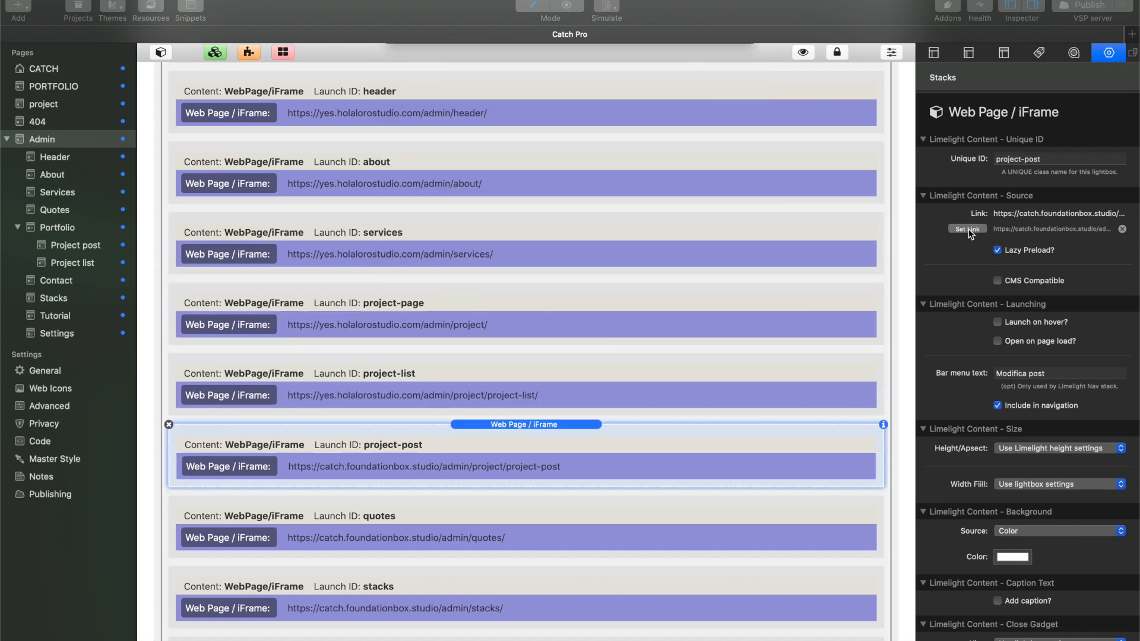
pyautogui.click(969, 229)
pyautogui.doubleClick(573, 64)
pyautogui.write('yes.holalorostudio.com')
pyautogui.click(706, 249)
pyautogui.doubleClick(565, 63)
pyautogui.write('yes.holalorostudio.com')
pyautogui.click(706, 249)
# Step: Switch the remaining stacks, tutorial, contact and settings iframe links to the yes.holalorostudio.com domain
pyautogui.scroll(-5, 604, 394)
pyautogui.click(604, 394)
pyautogui.click(967, 229)
pyautogui.doubleClick(582, 64)
pyautogui.write('yes.holalorostudio.com')
pyautogui.click(966, 229)
pyautogui.doubleClick(573, 64)
pyautogui.write('yes.holalorostudio.com')
pyautogui.click(704, 249)
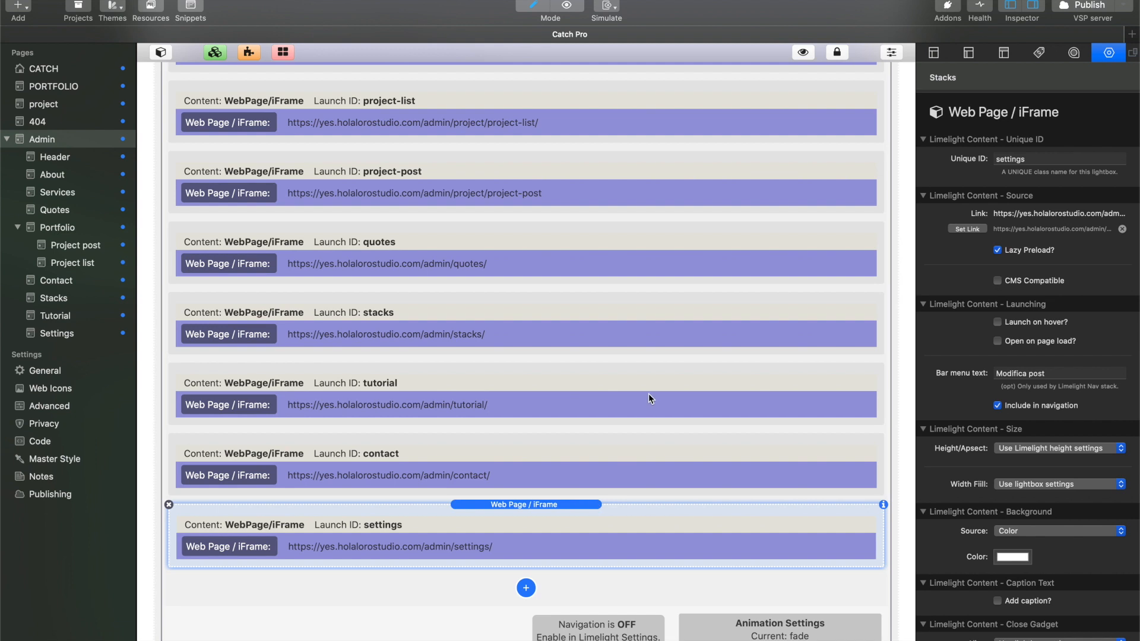
# Step: Re-publish all files of the project to the server
pyautogui.scroll(1, 648, 393)
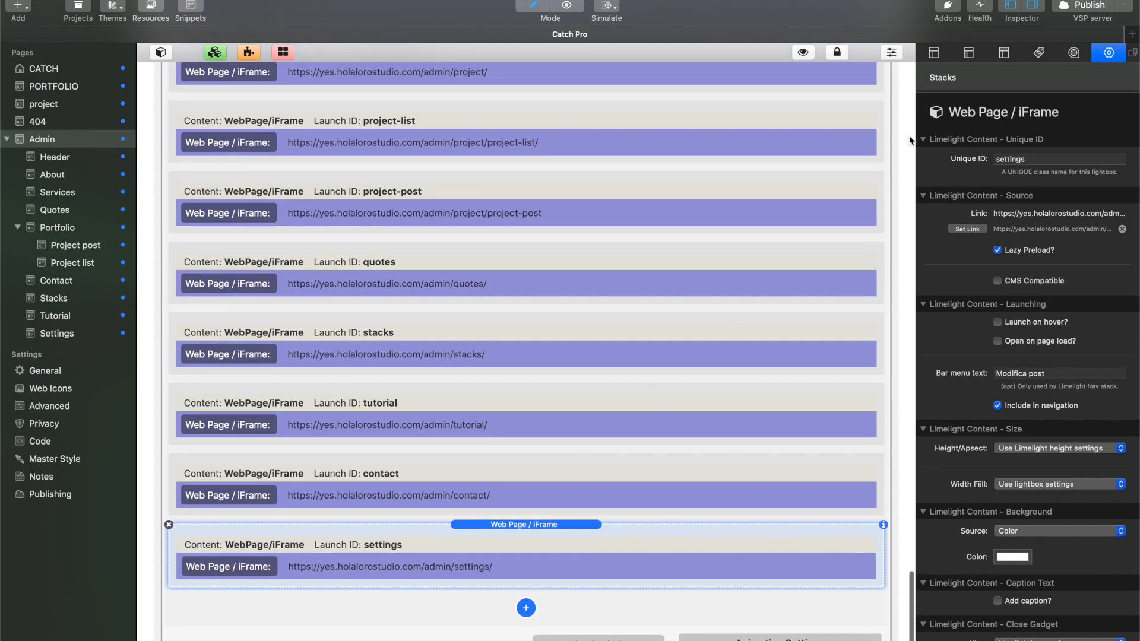
pyautogui.click(1123, 4)
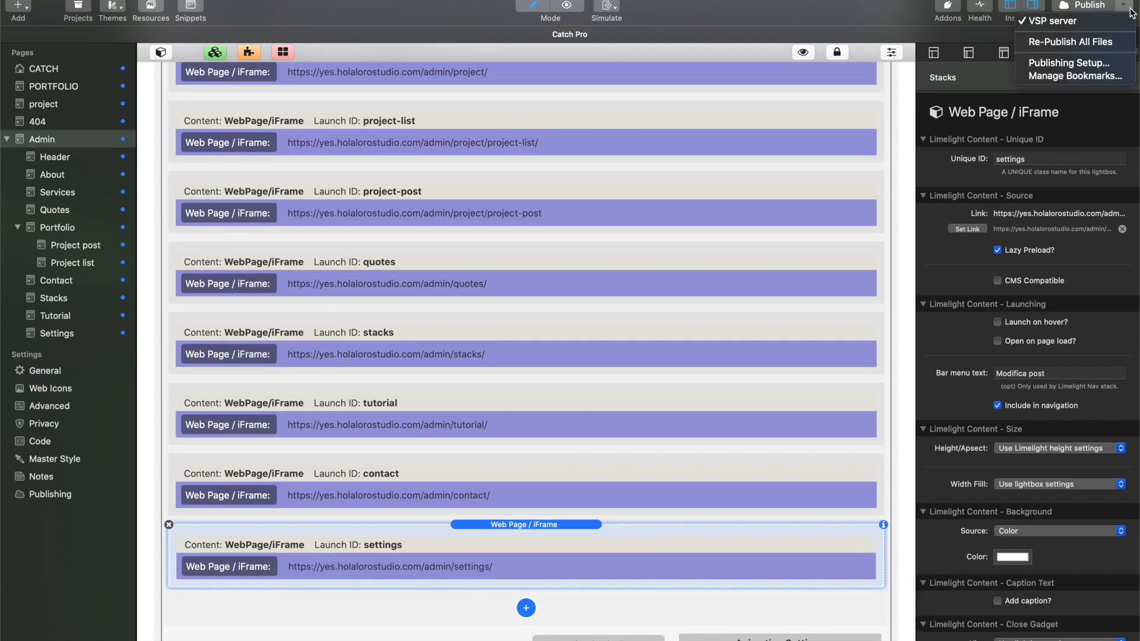
pyautogui.click(1108, 44)
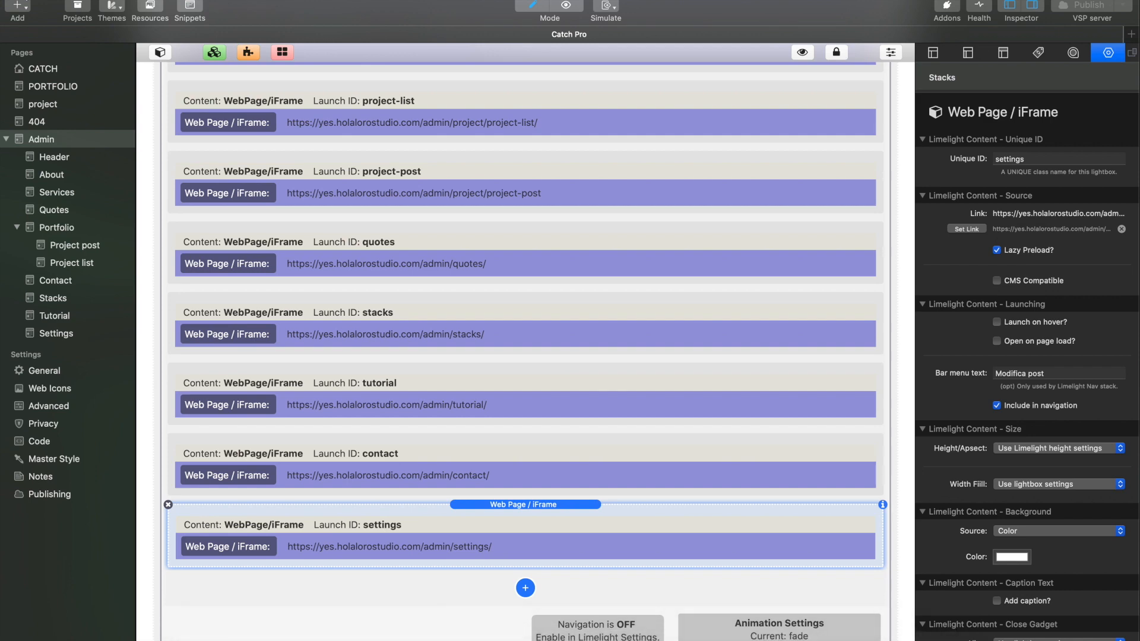
# Step: Switch to Safari and open yes.holalorostudio.com
pyautogui.press('super+m')
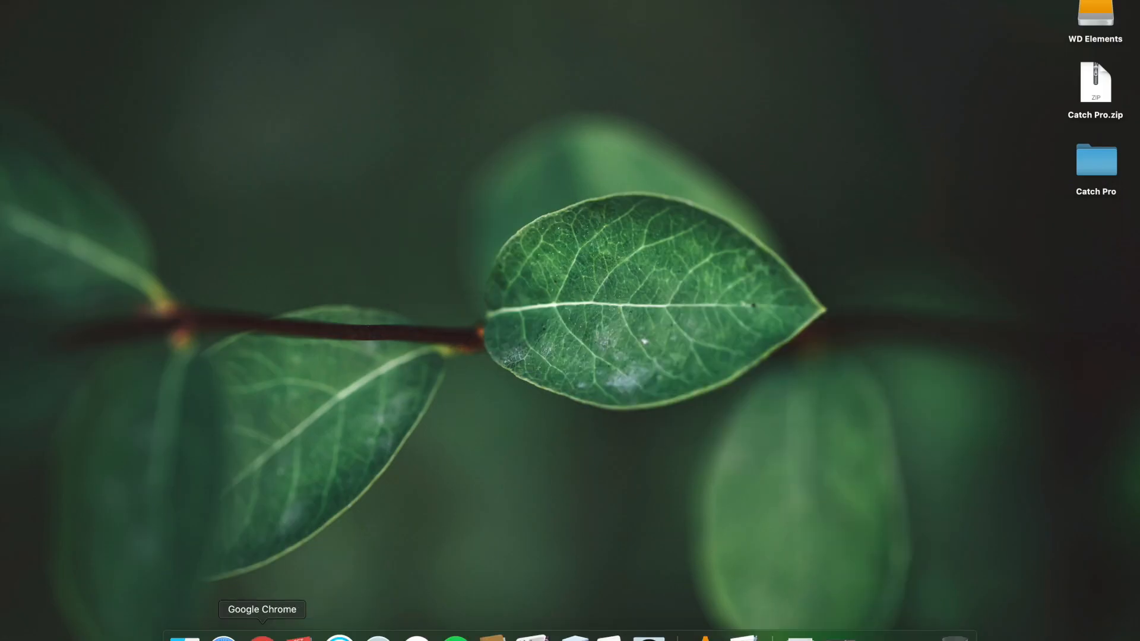
pyautogui.click(224, 637)
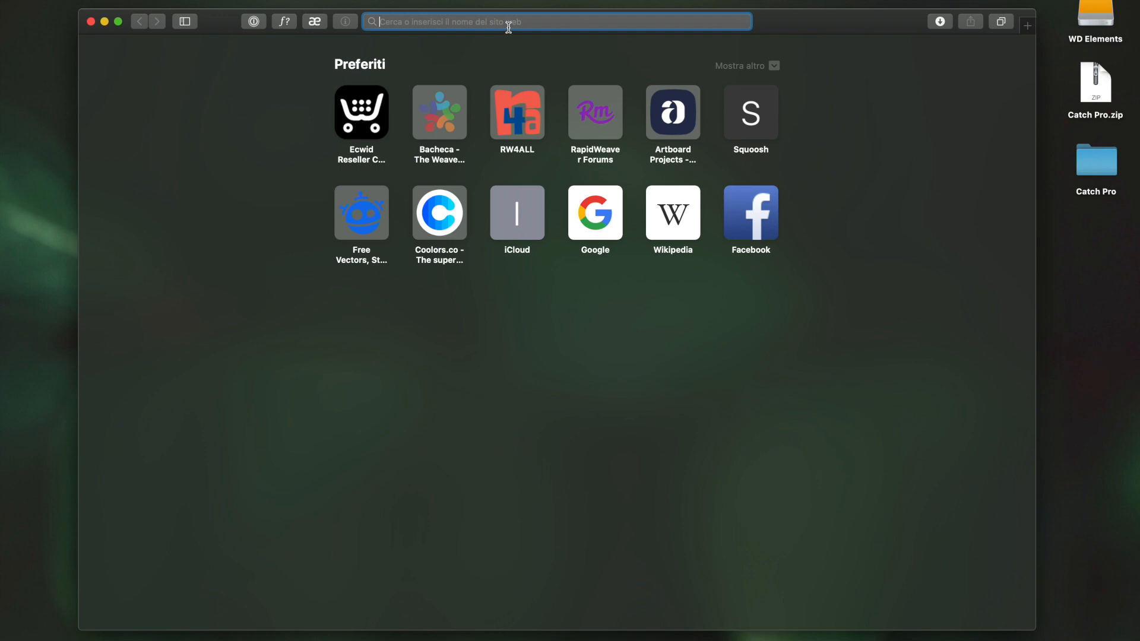
pyautogui.write('yes.holalorostudio.com')
pyautogui.press('Return')
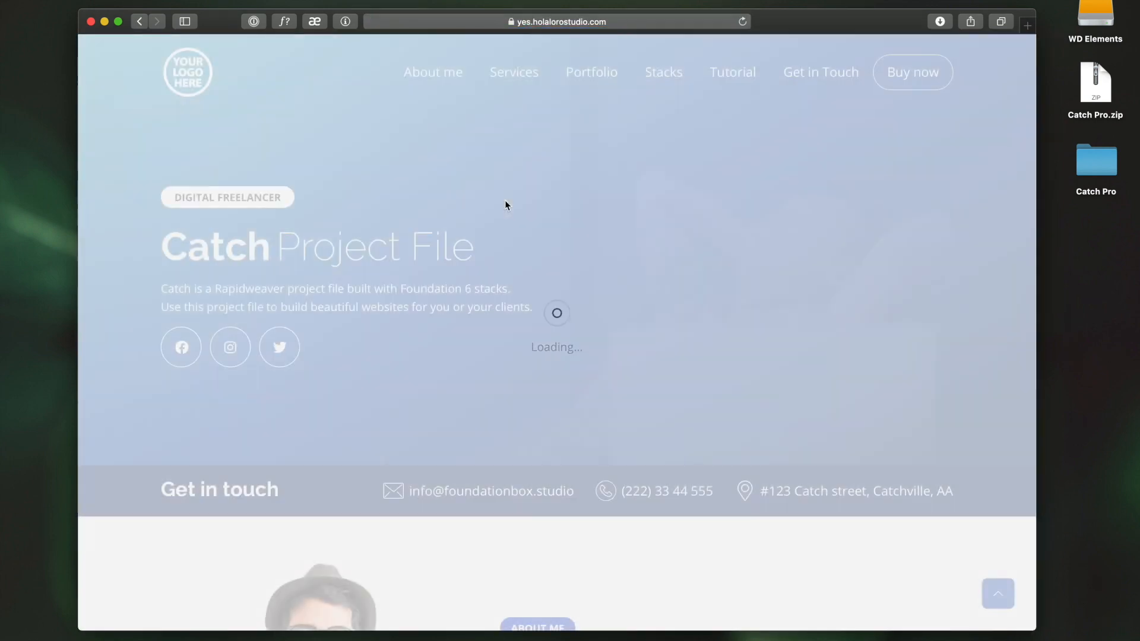
# Step: Scroll through the published site's home page and open the Avenue portfolio project
pyautogui.scroll(-2, 713, 267)
pyautogui.scroll(3, 715, 267)
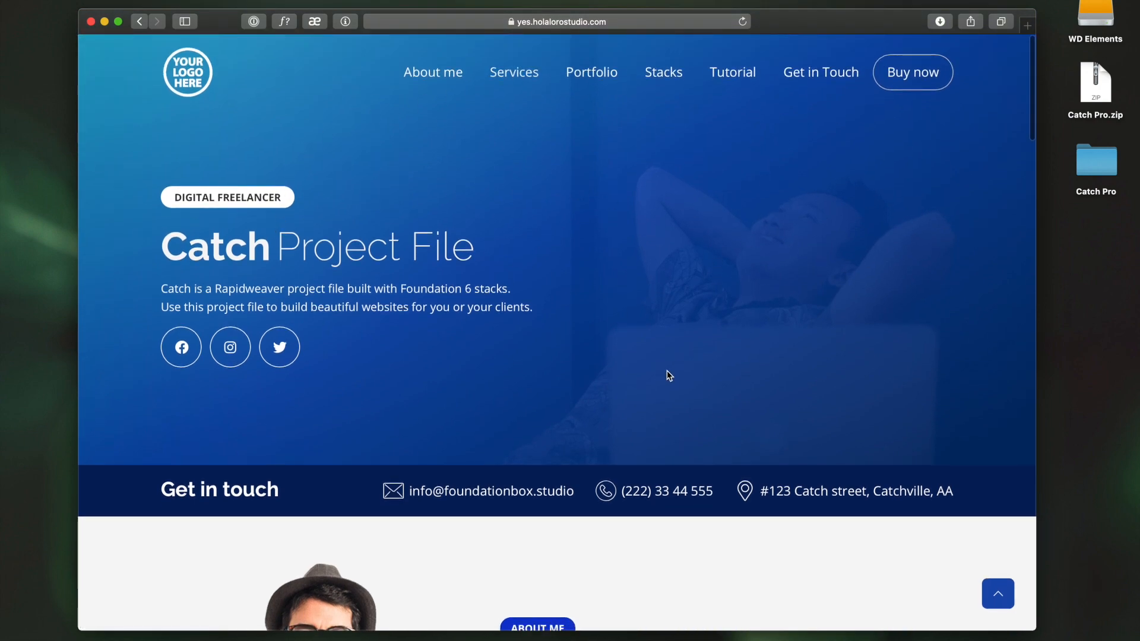
pyautogui.scroll(-10, 667, 374)
pyautogui.scroll(-20, 668, 375)
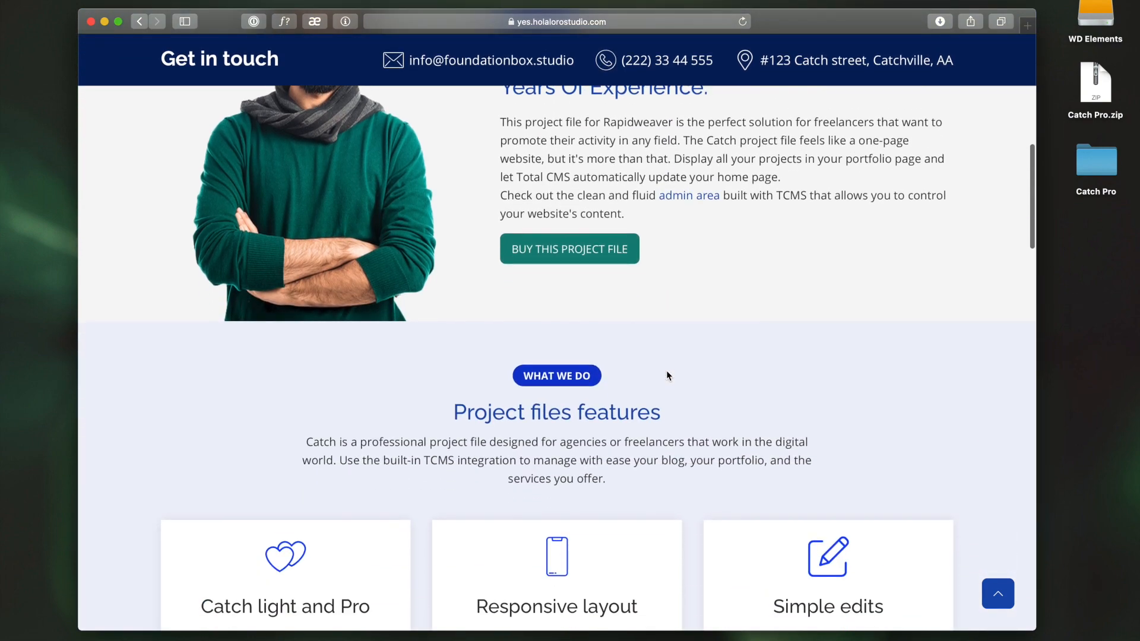
pyautogui.scroll(-9, 668, 375)
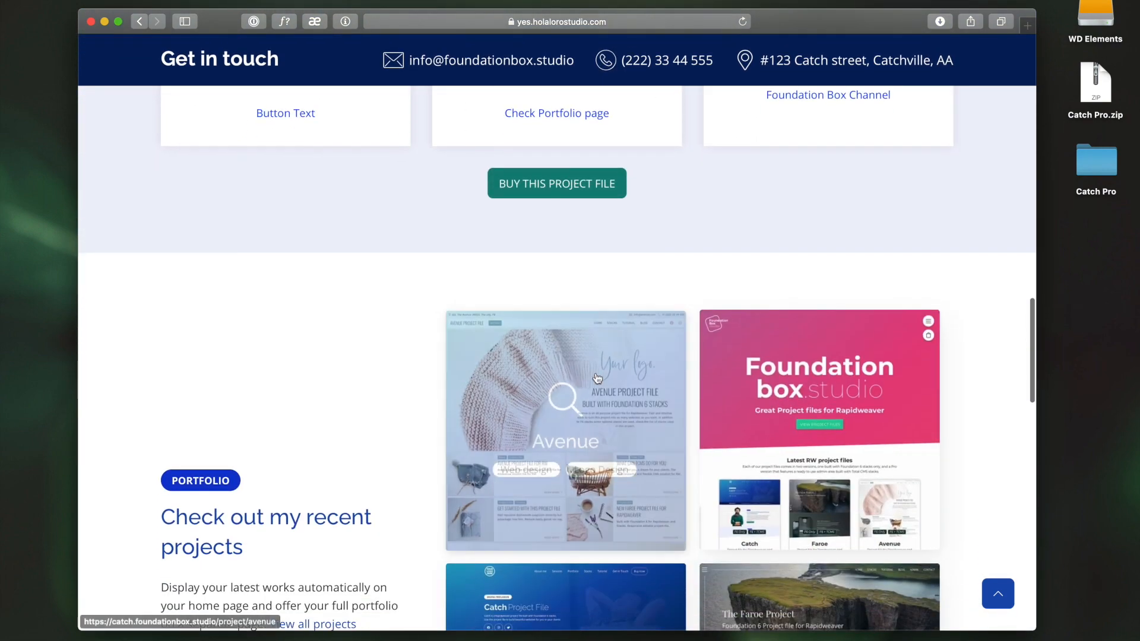
pyautogui.scroll(-7, 782, 470)
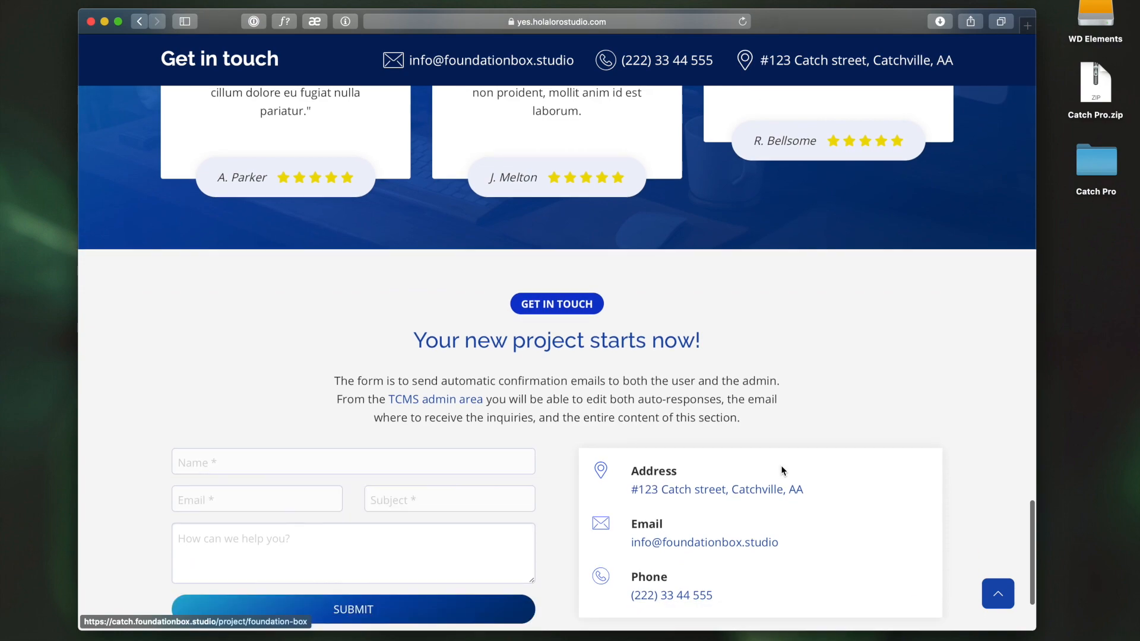
pyautogui.scroll(10, 783, 470)
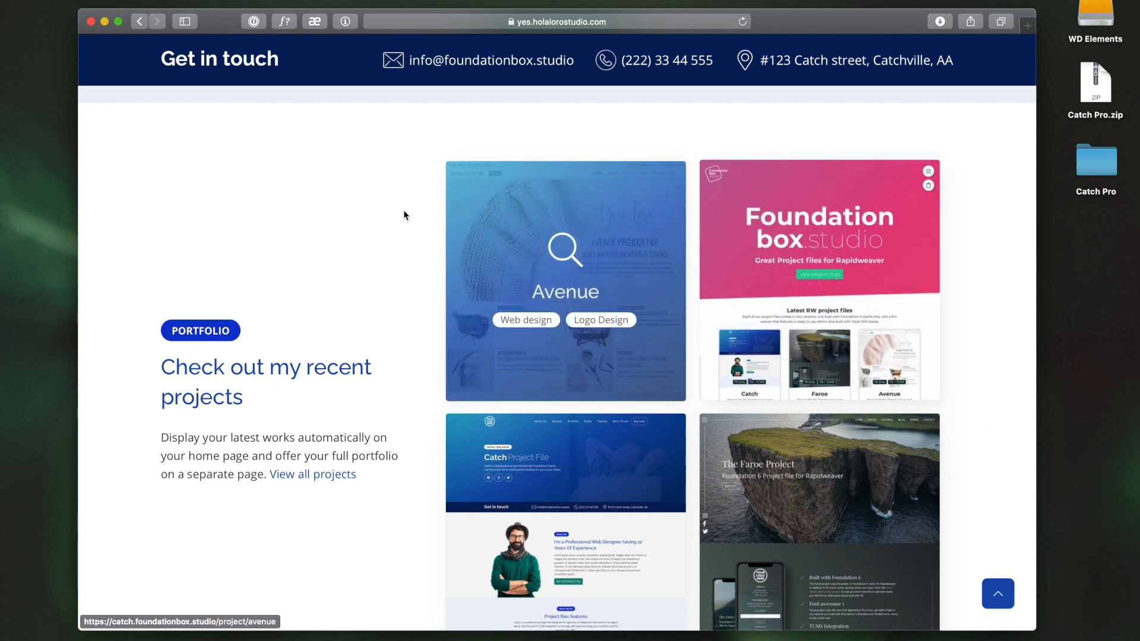
pyautogui.click(566, 244)
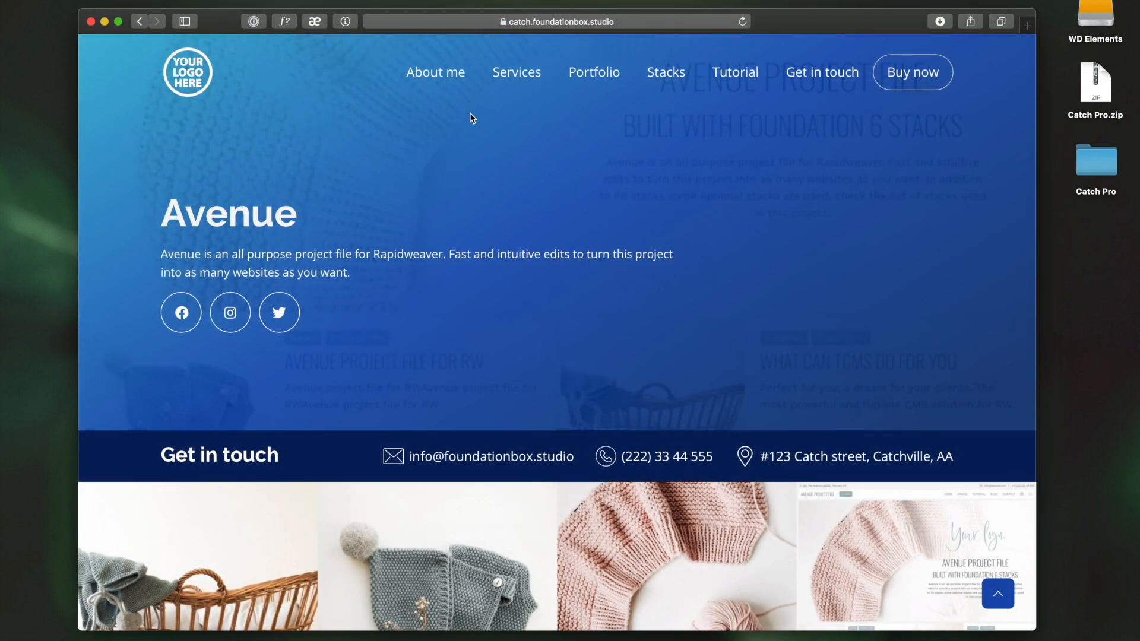
# Step: Check the Avenue project page's address in the browser and return to RapidWeaver
pyautogui.click(519, 19)
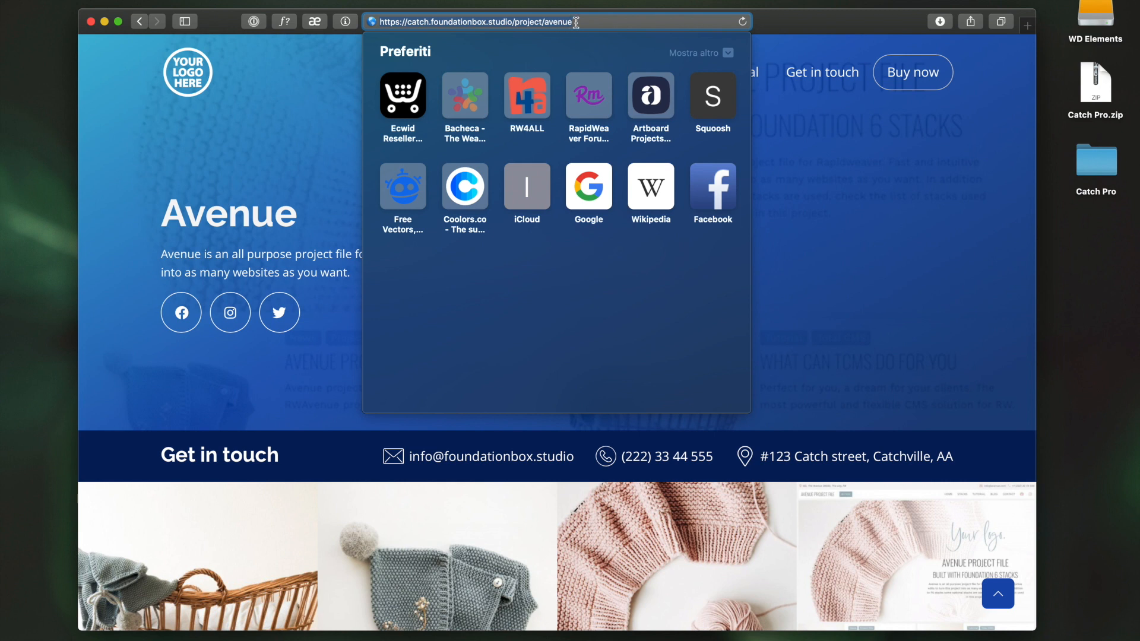
pyautogui.click(285, 95)
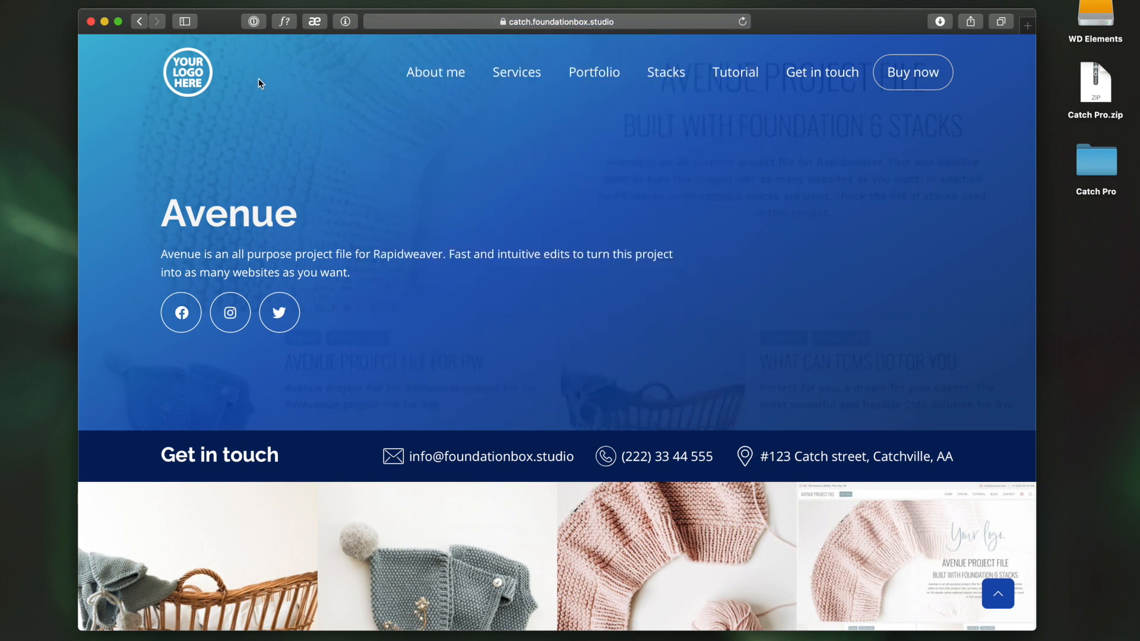
pyautogui.click(105, 23)
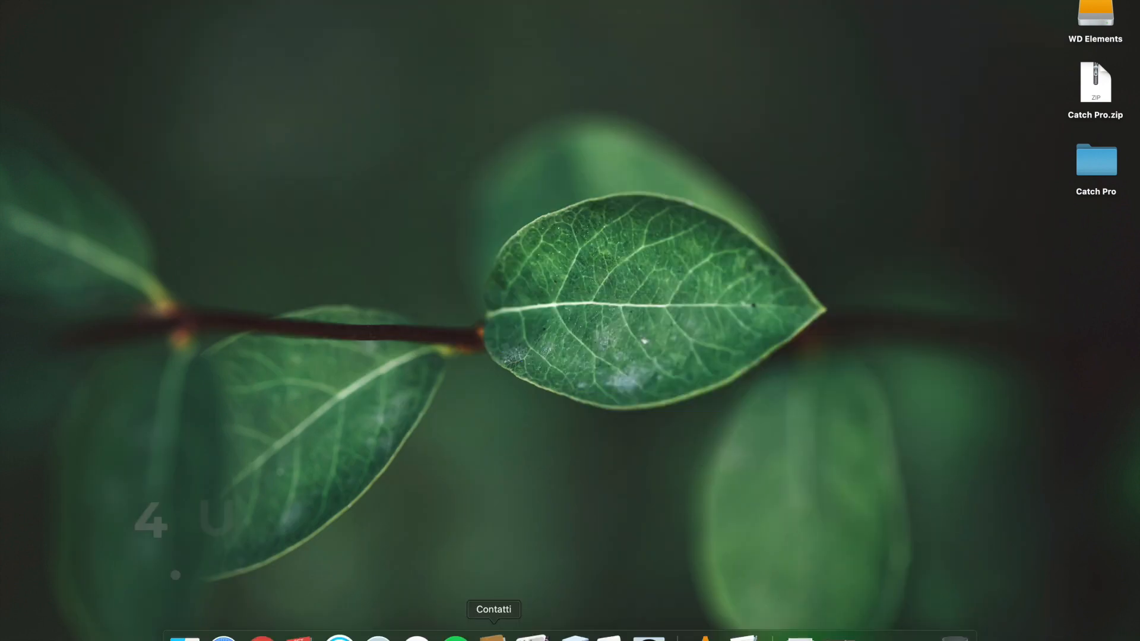
pyautogui.click(876, 637)
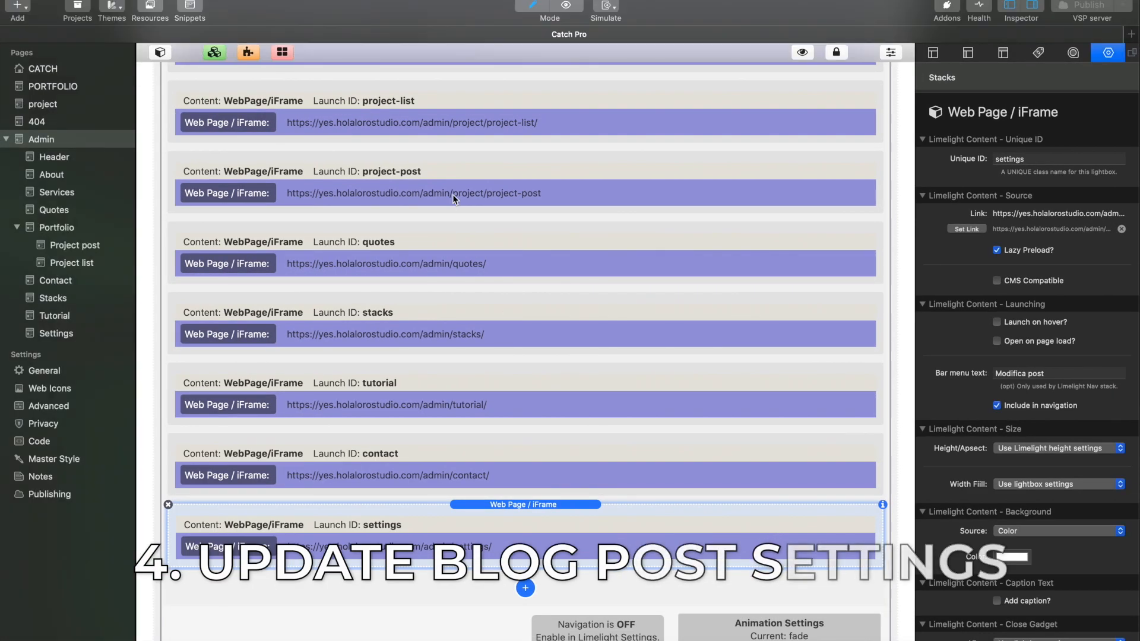
# Step: Select the project page's Blog Post stack, preview it and submit the new yes.holalorostudio.com/project/ blog post URL to the server
pyautogui.scroll(6, 455, 206)
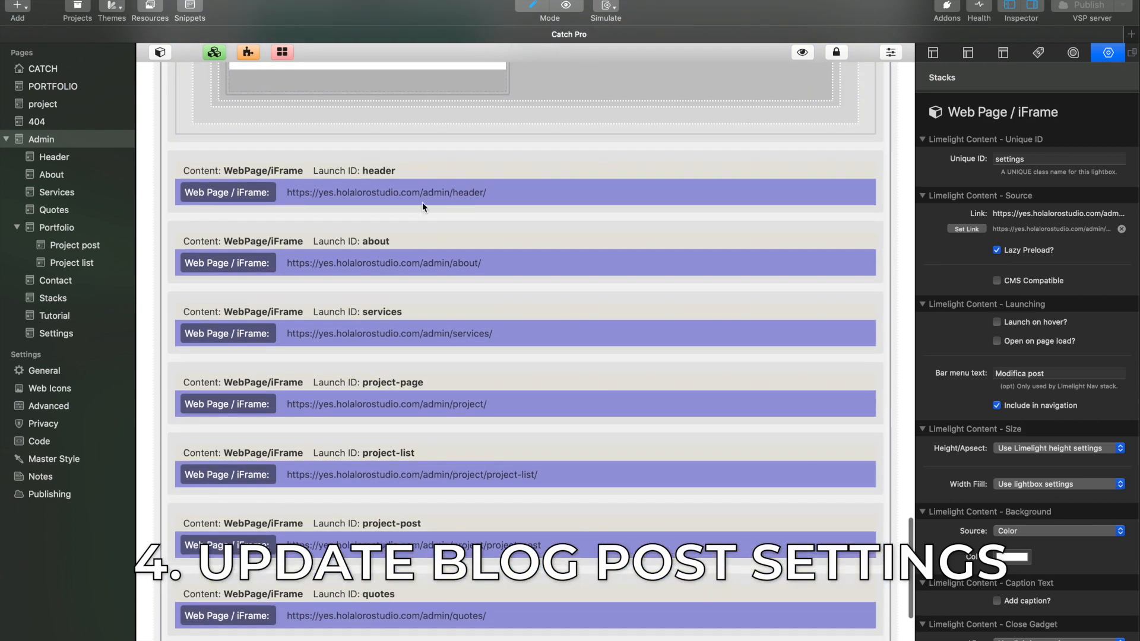
pyautogui.click(42, 105)
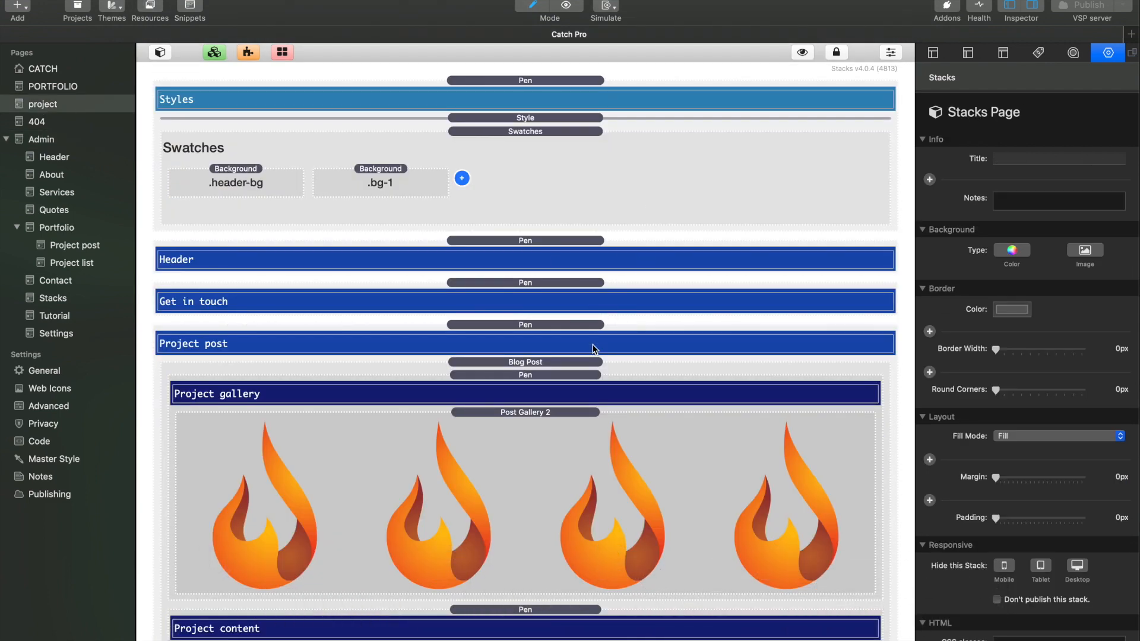
pyautogui.click(572, 363)
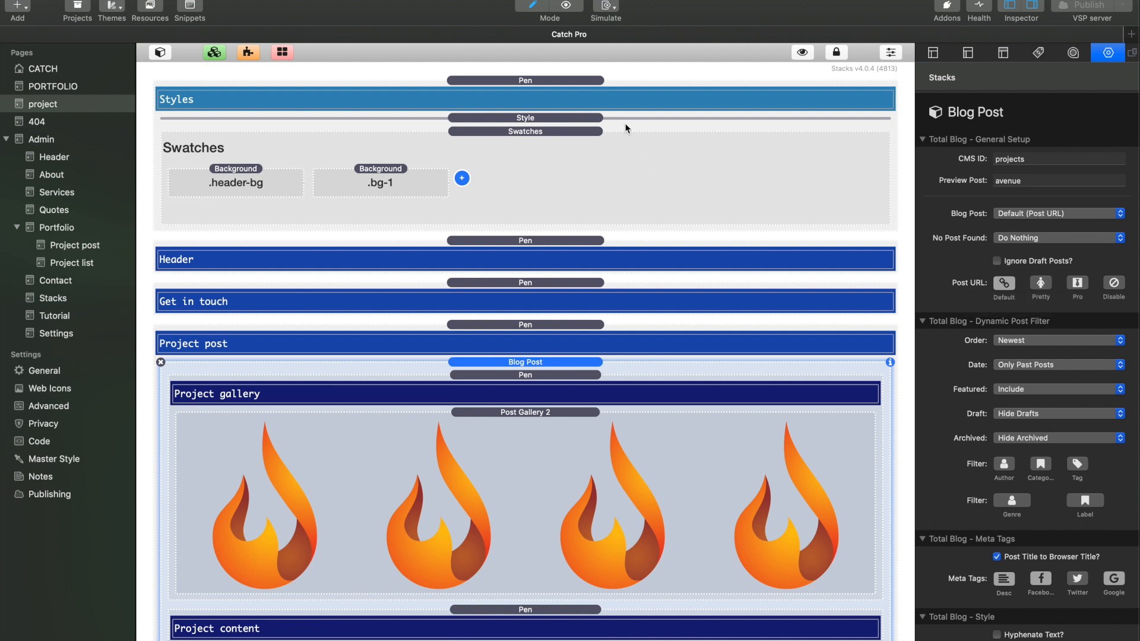
pyautogui.click(574, 7)
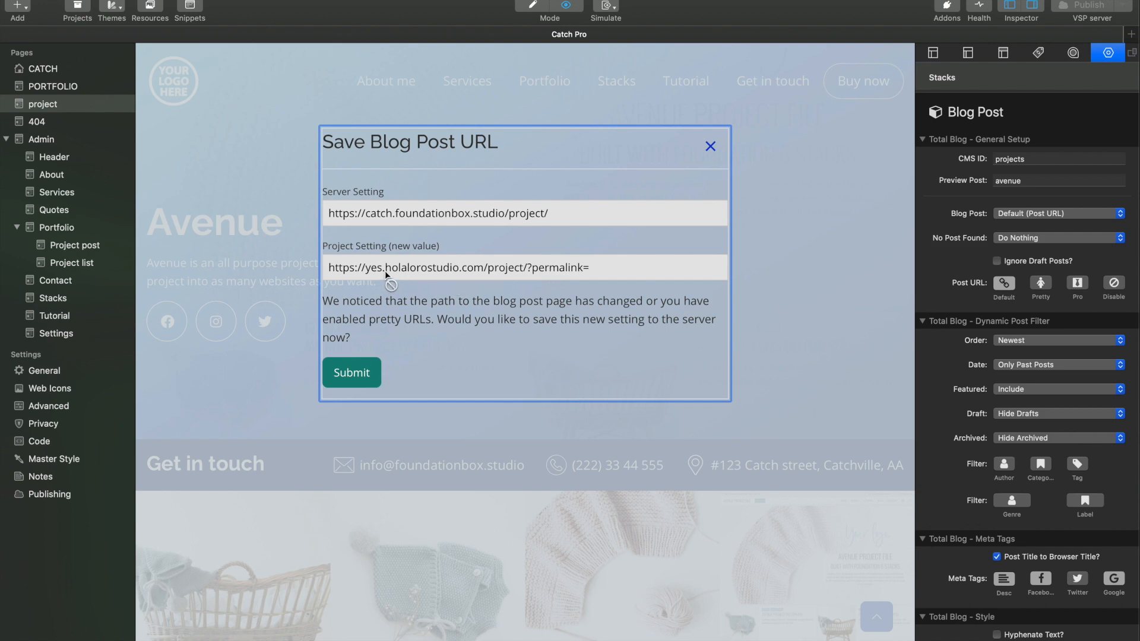
pyautogui.click(362, 379)
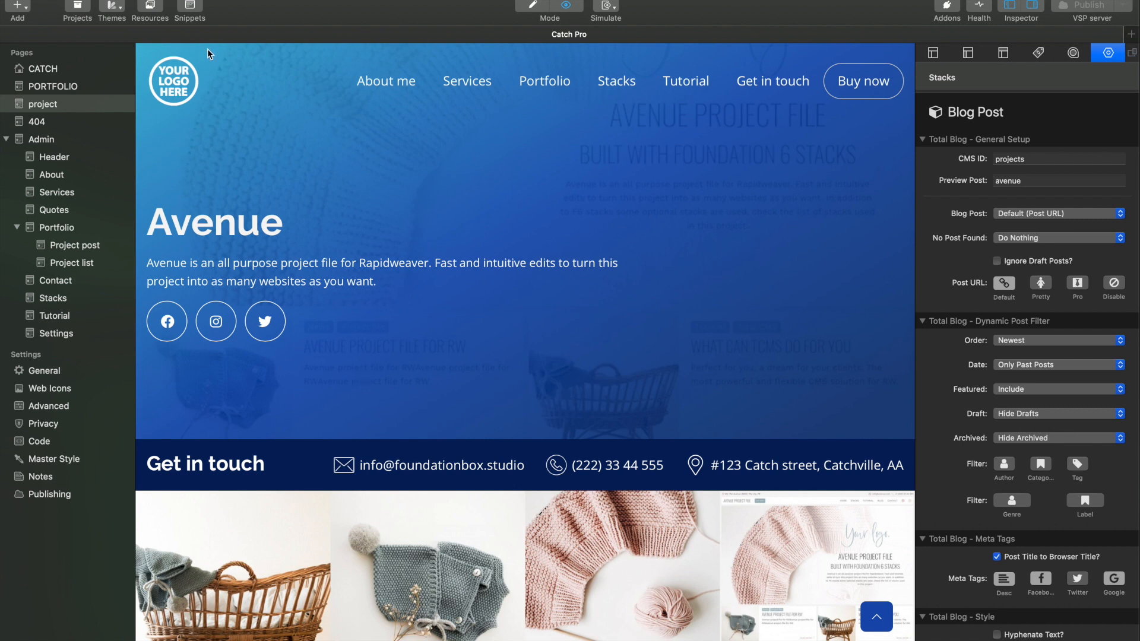
# Step: Switch to Safari and open yes.holalorostudio.com
pyautogui.moveTo(358, 637)
pyautogui.click(27, 1)
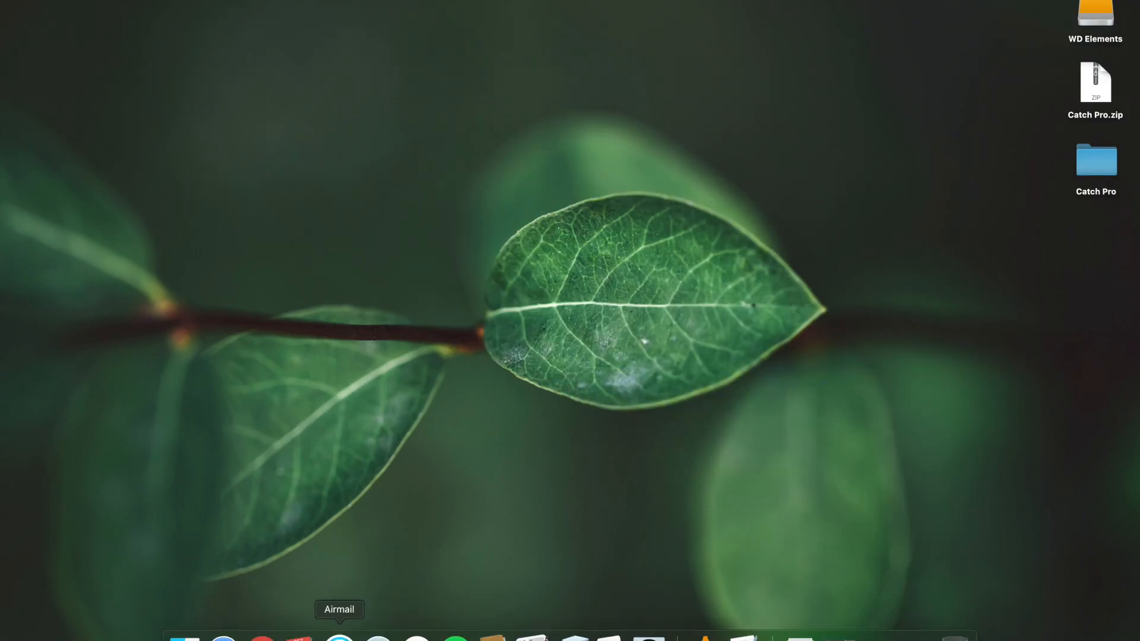
pyautogui.click(221, 620)
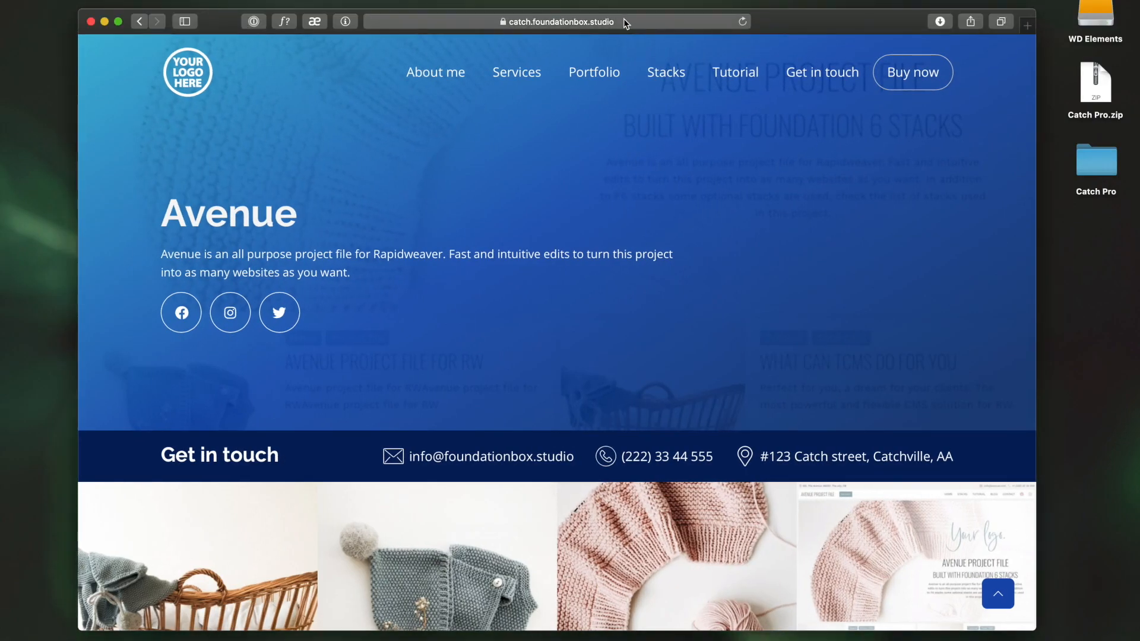
pyautogui.click(622, 19)
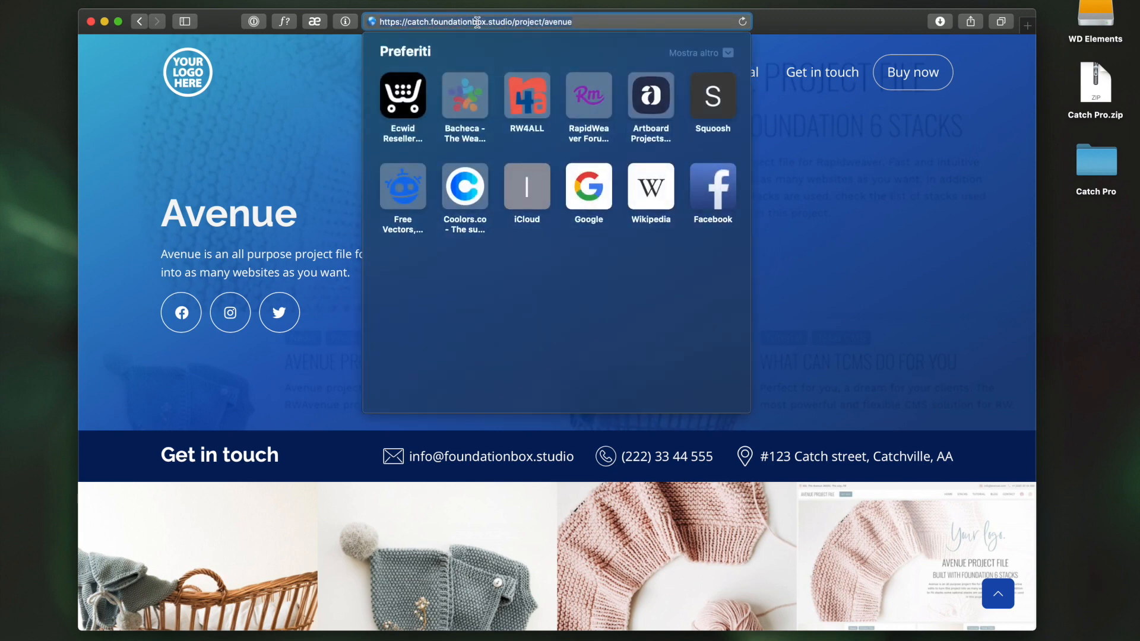
pyautogui.write('yes.holalorostudio.com')
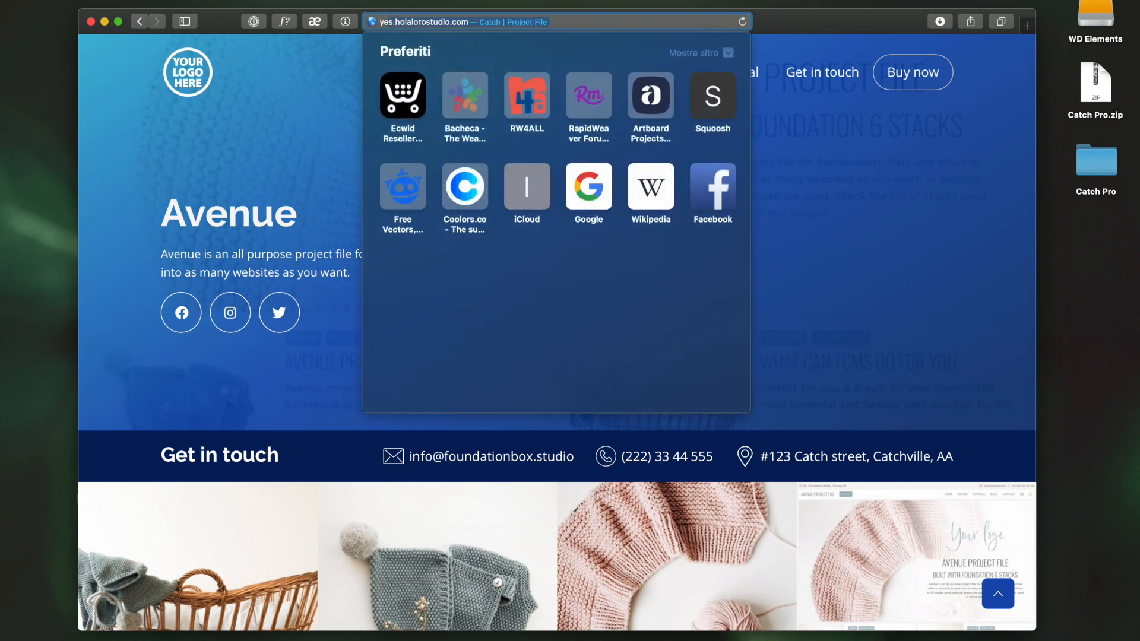
pyautogui.press('Return')
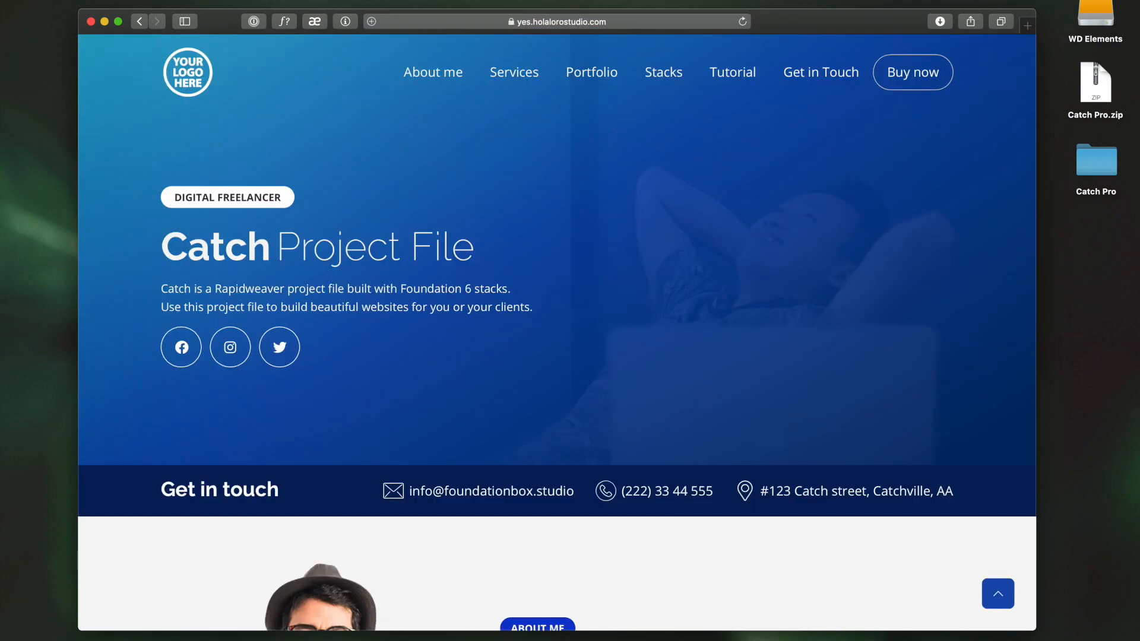
# Step: Open the Avenue portfolio project on the published site and examine its page address
pyautogui.scroll(-15, 582, 313)
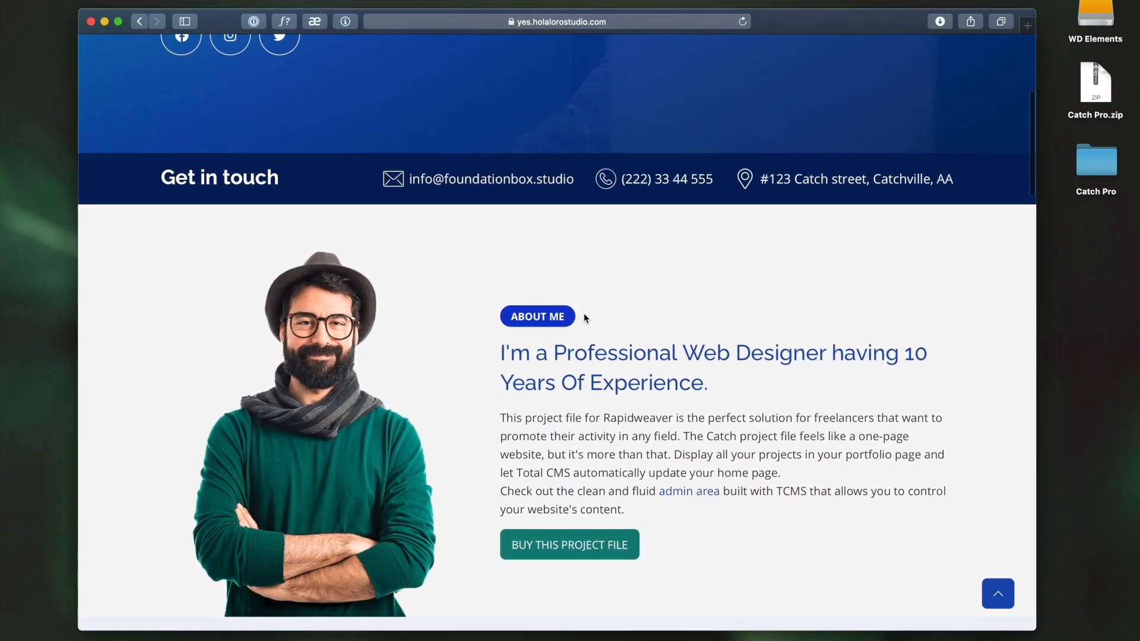
pyautogui.scroll(-12, 582, 312)
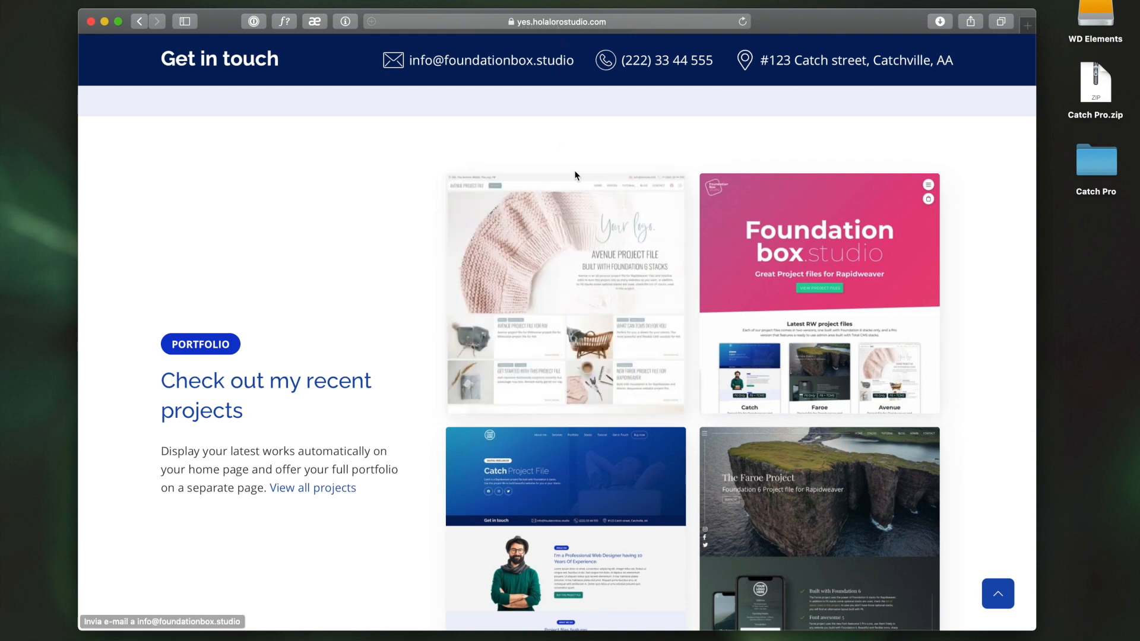
pyautogui.click(582, 306)
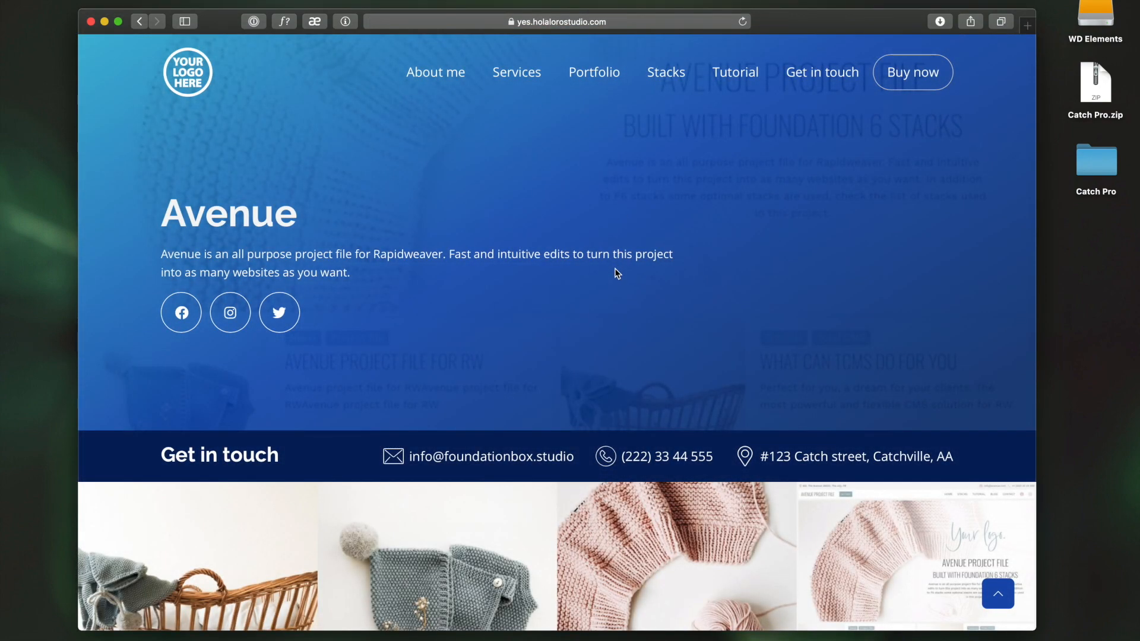
pyautogui.scroll(-10, 603, 198)
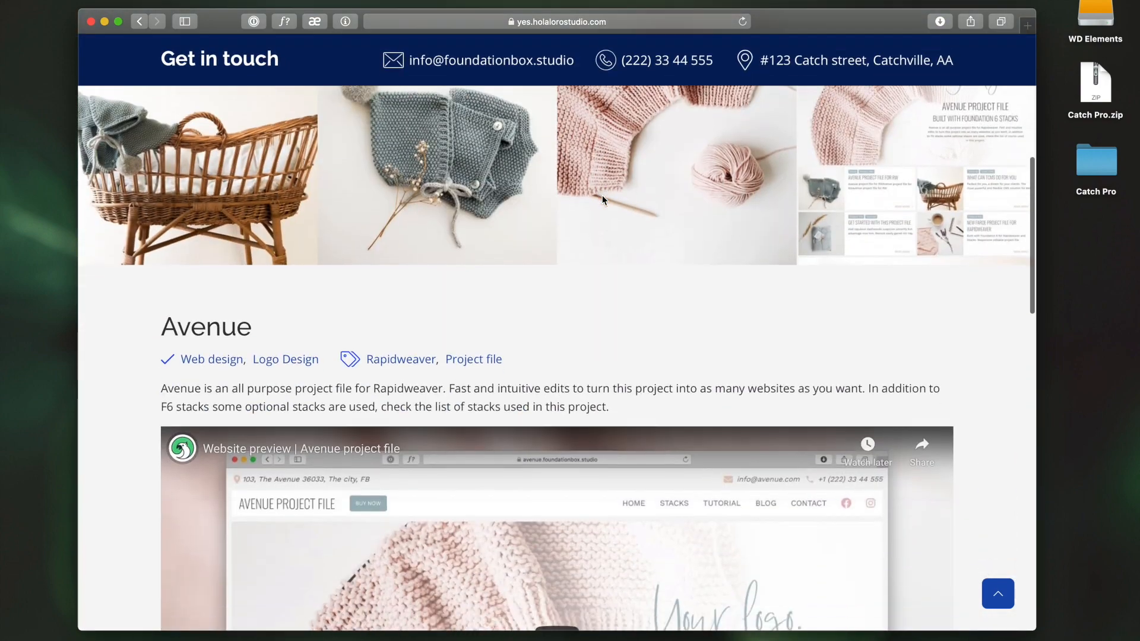
pyautogui.scroll(-18, 603, 200)
pyautogui.scroll(20, 603, 200)
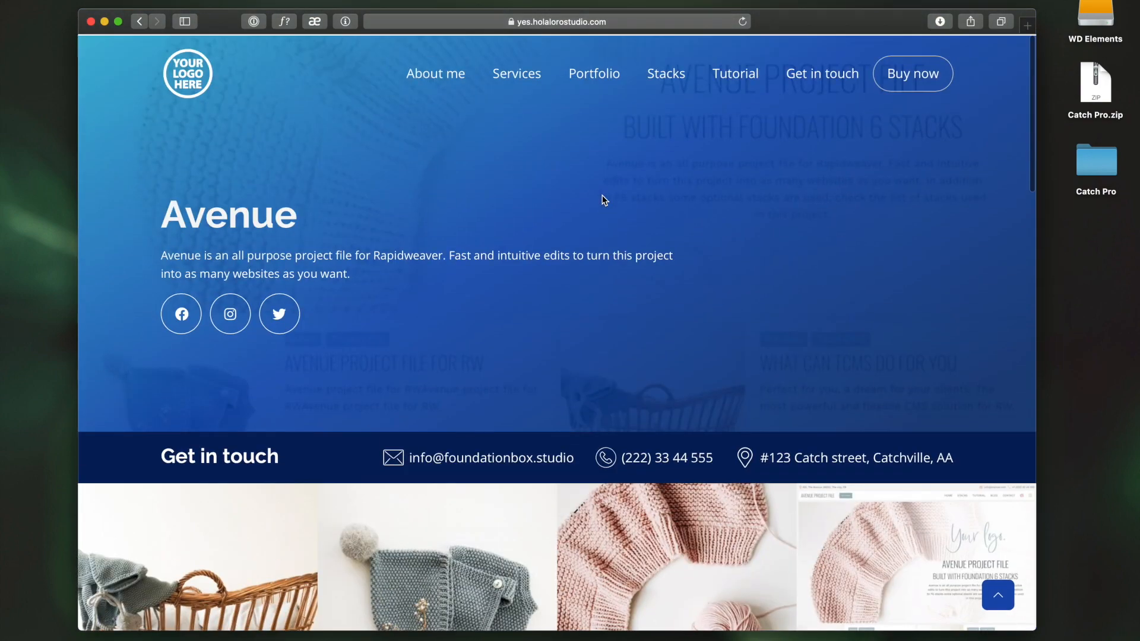
pyautogui.click(620, 22)
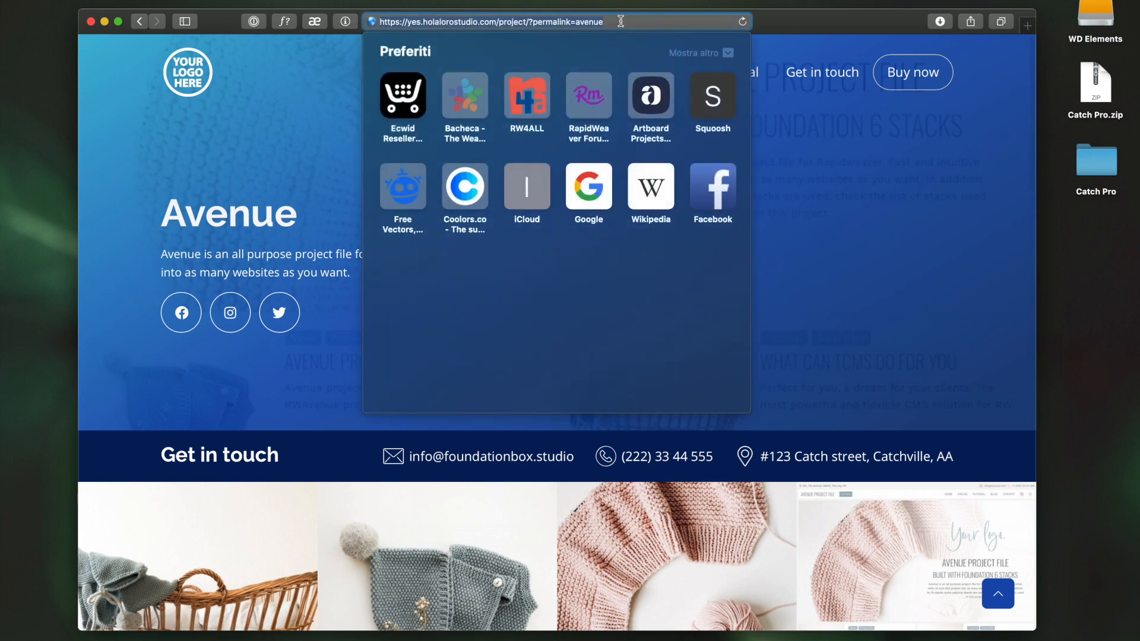
pyautogui.click(532, 22)
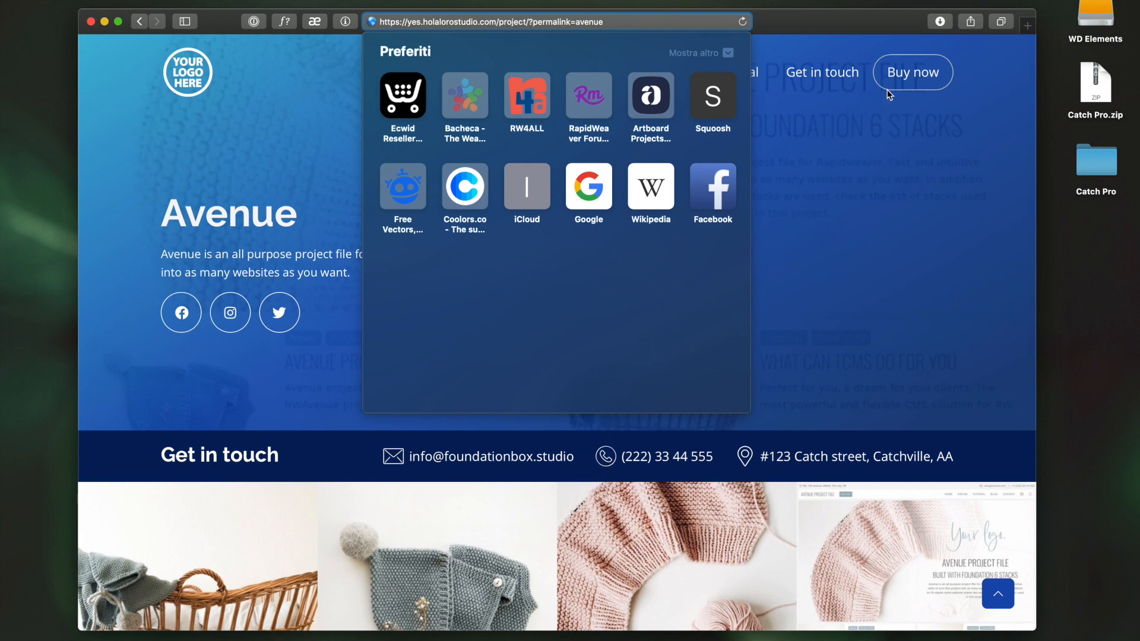
pyautogui.click(863, 149)
# Step: Switch to RapidWeaver and set the Blog Post stack's post URL format to Pretty
pyautogui.moveTo(514, 639)
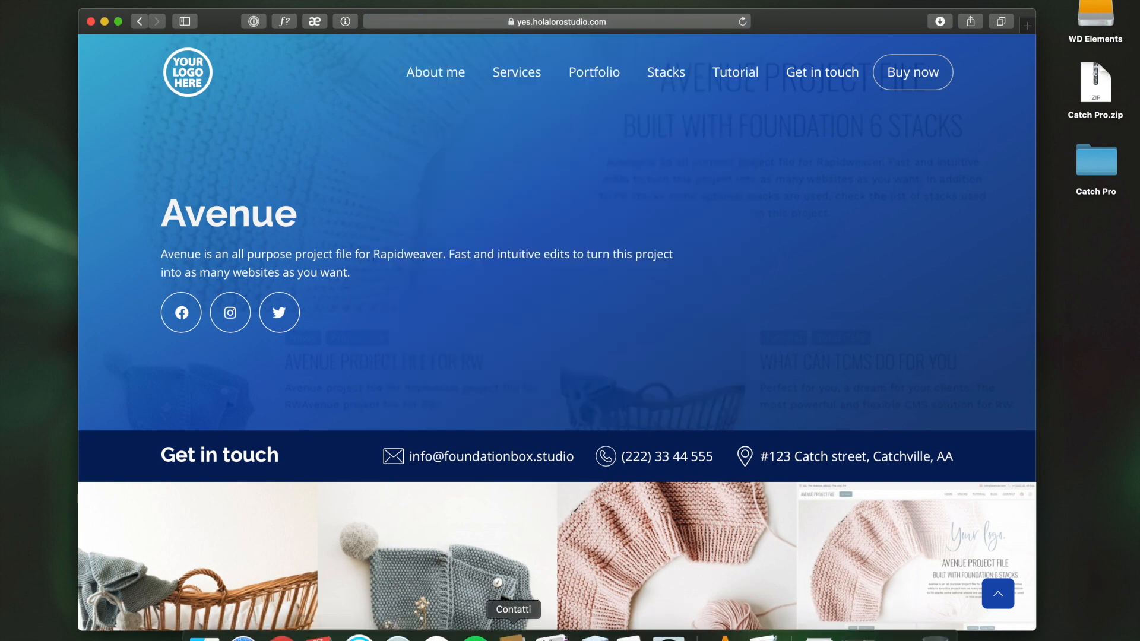
pyautogui.click(551, 636)
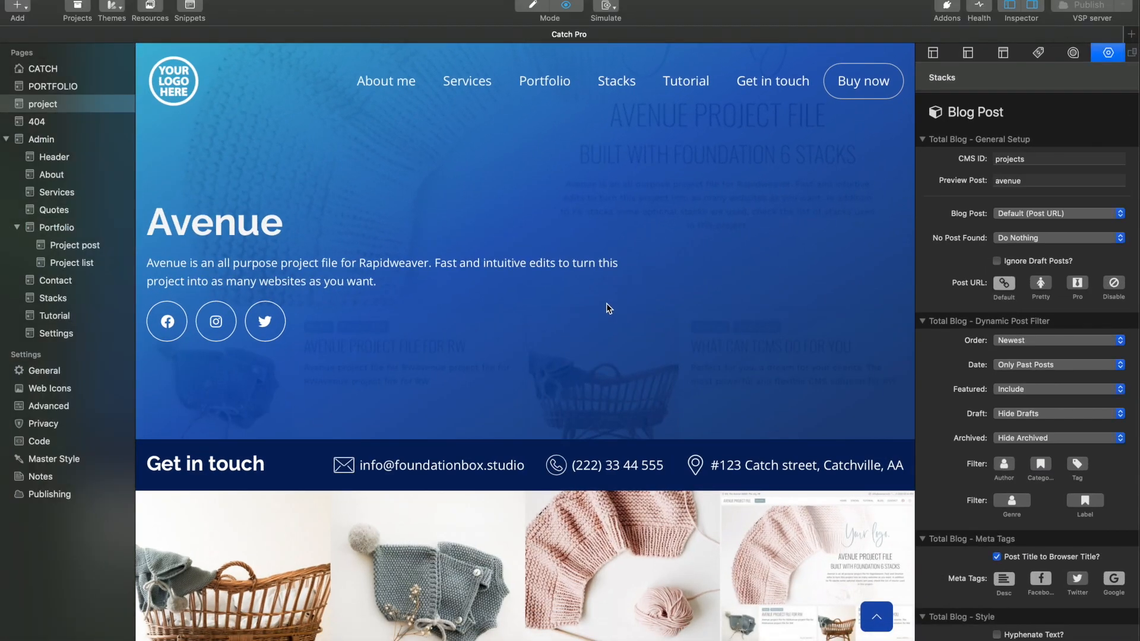
pyautogui.click(526, 8)
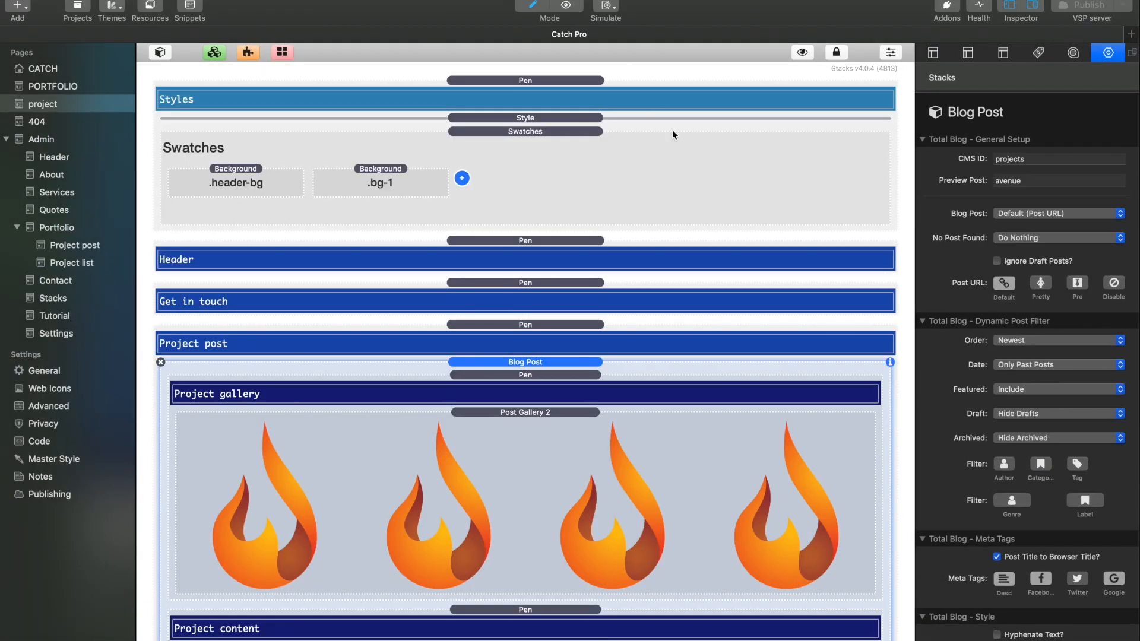
pyautogui.scroll(-1, 433, 252)
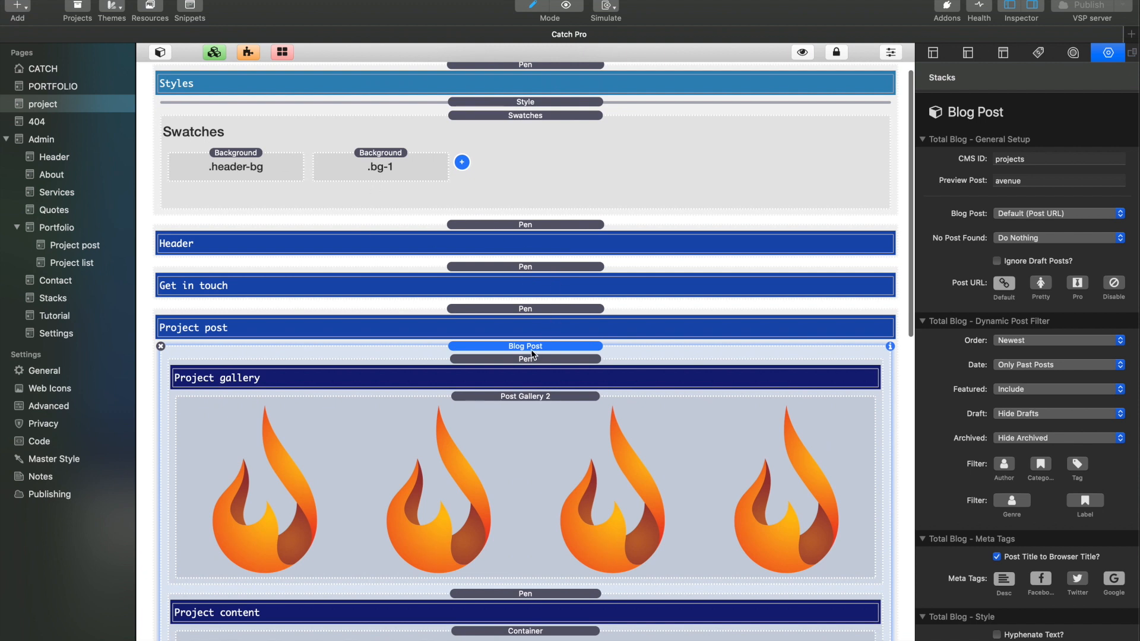
pyautogui.click(1039, 284)
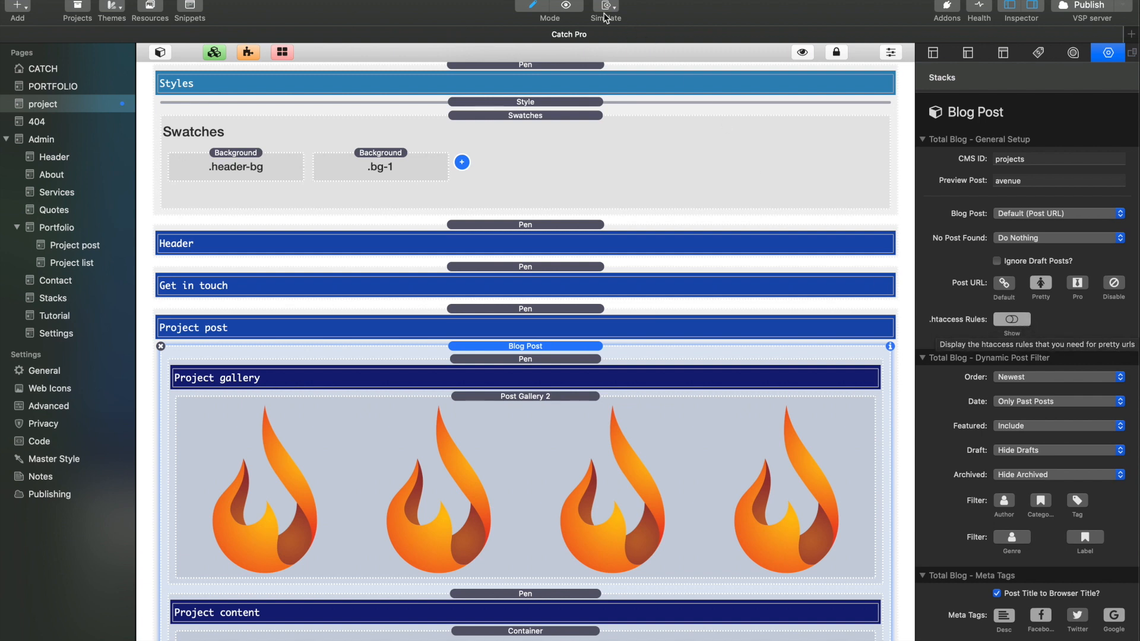
# Step: Preview the page, copy the pretty URL .htaccess rules and submit the new blog post URL to the server
pyautogui.click(567, 5)
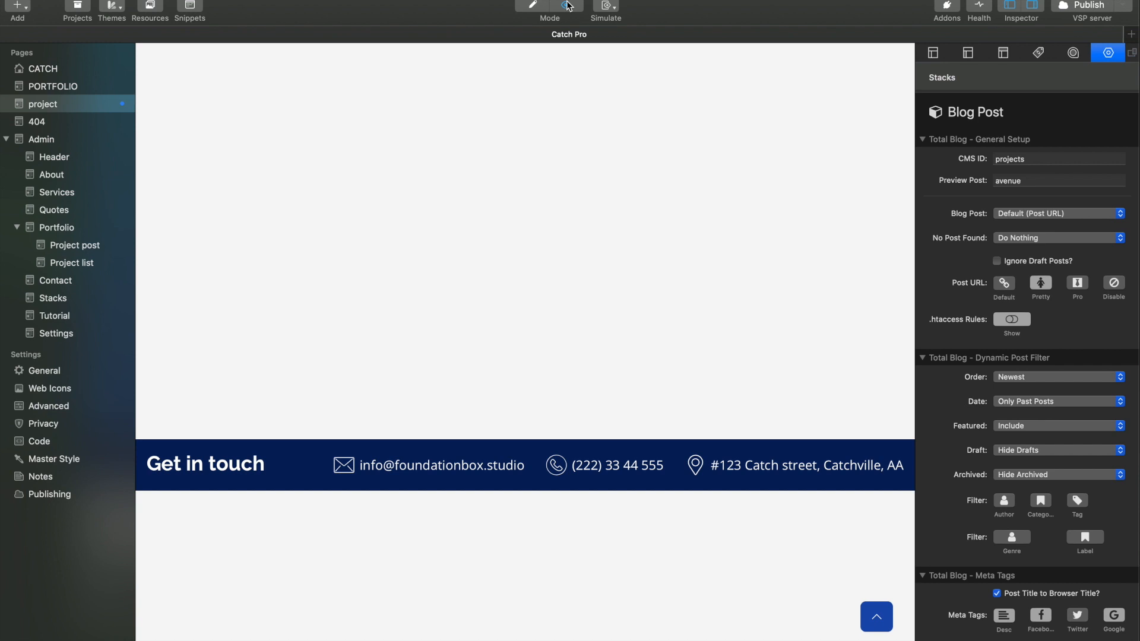
pyautogui.click(567, 6)
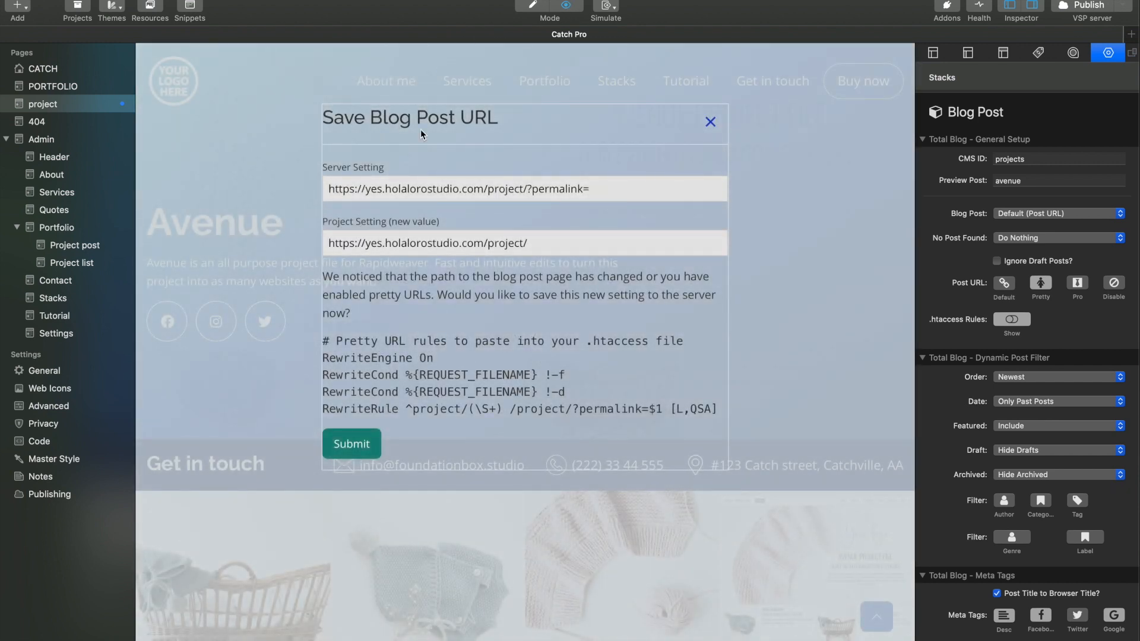
pyautogui.click(422, 186)
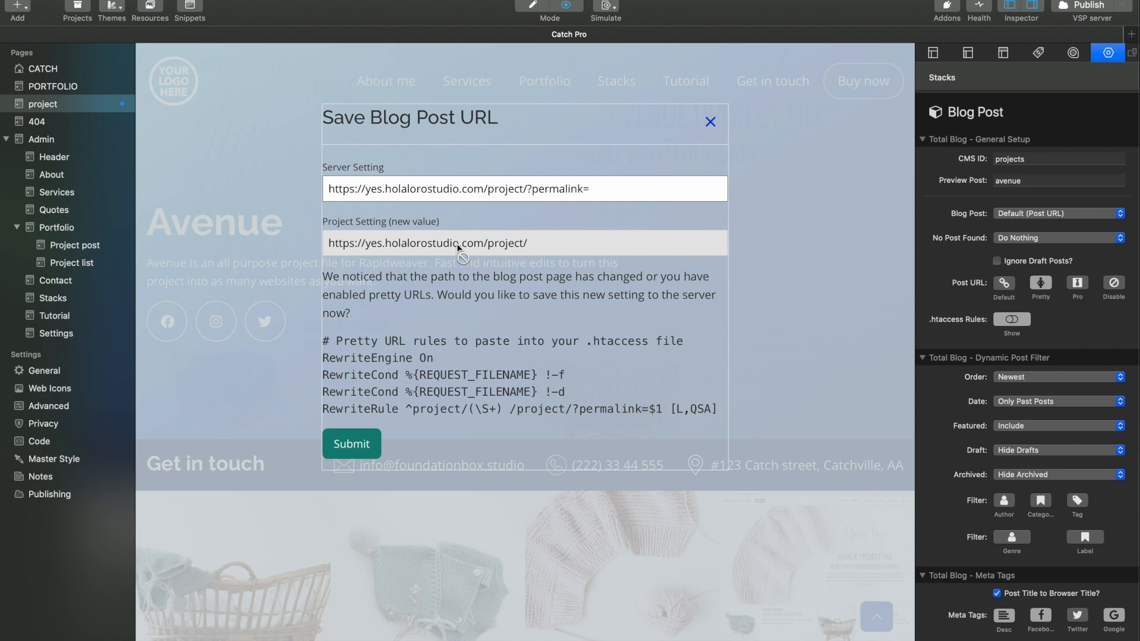
pyautogui.moveTo(716, 412); pyautogui.dragTo(322, 342)
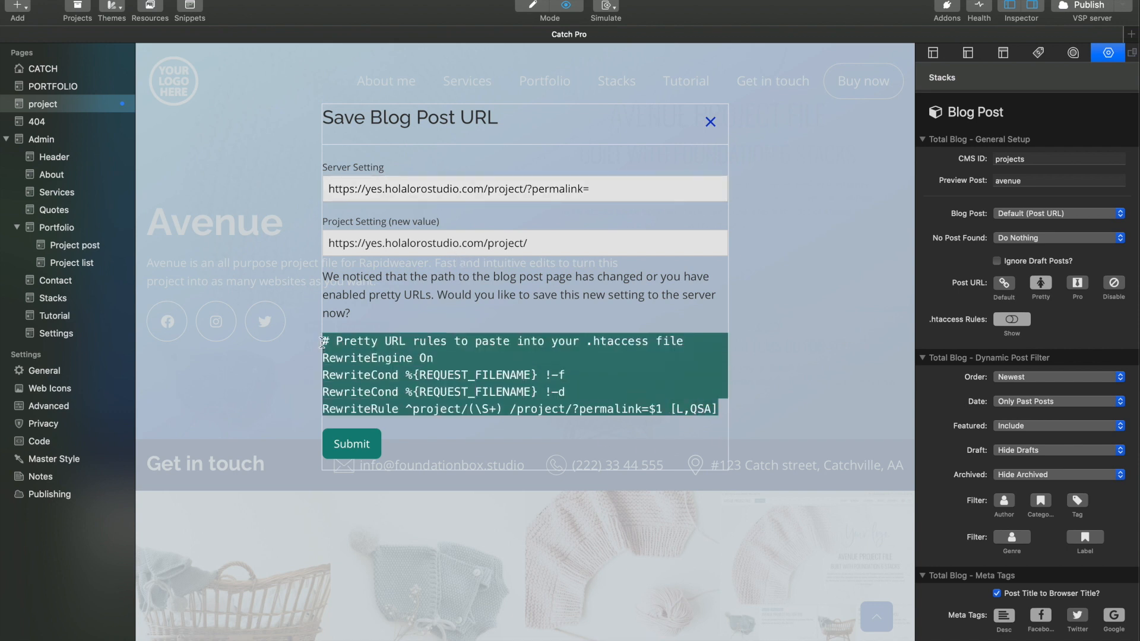
pyautogui.press('super+c')
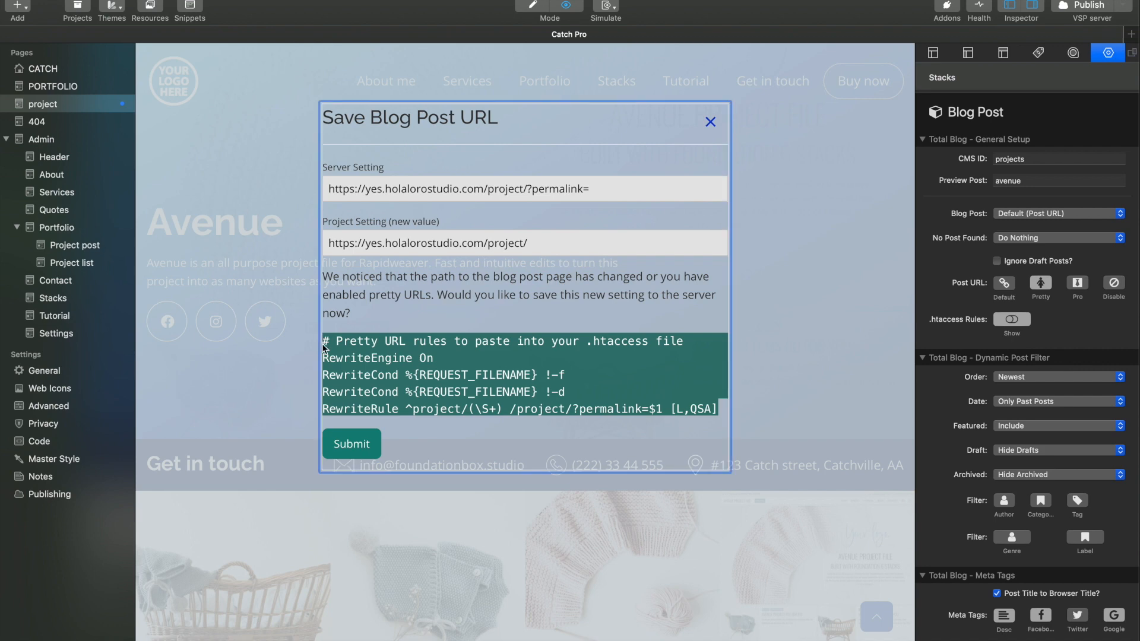
pyautogui.click(349, 444)
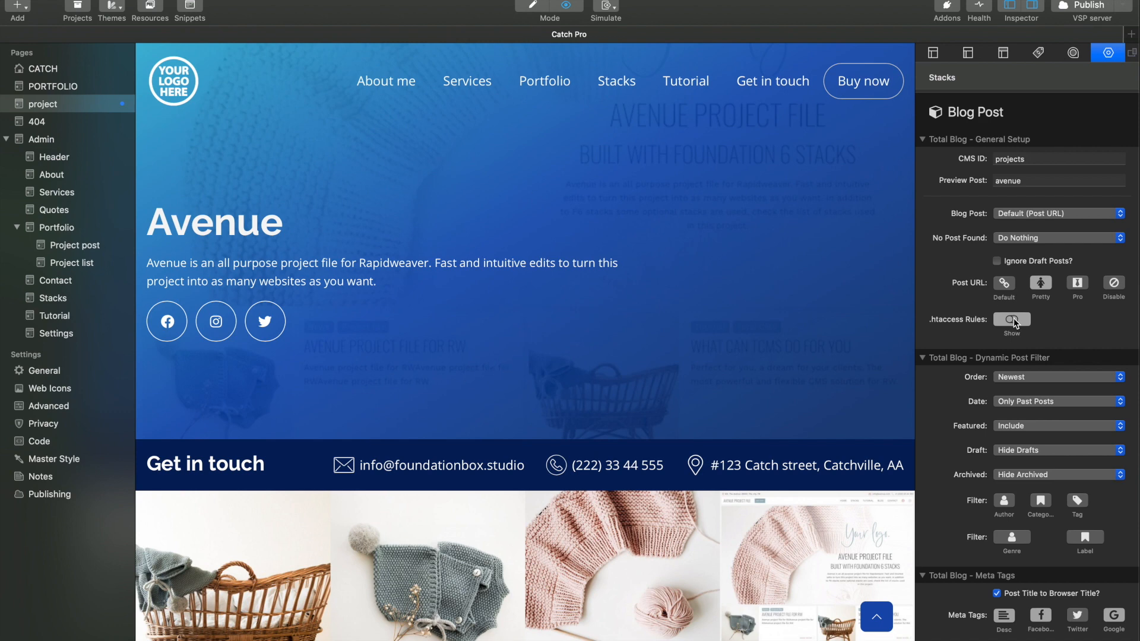
# Step: Open the .htaccess file editor in the VSP server publishing settings
pyautogui.click(532, 7)
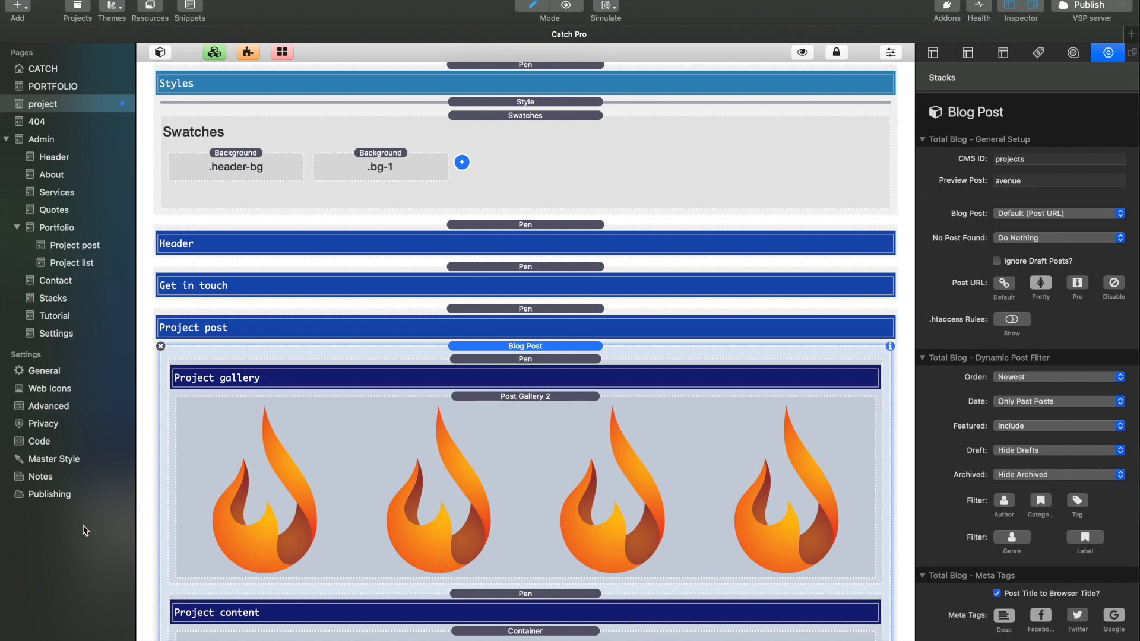
pyautogui.click(65, 495)
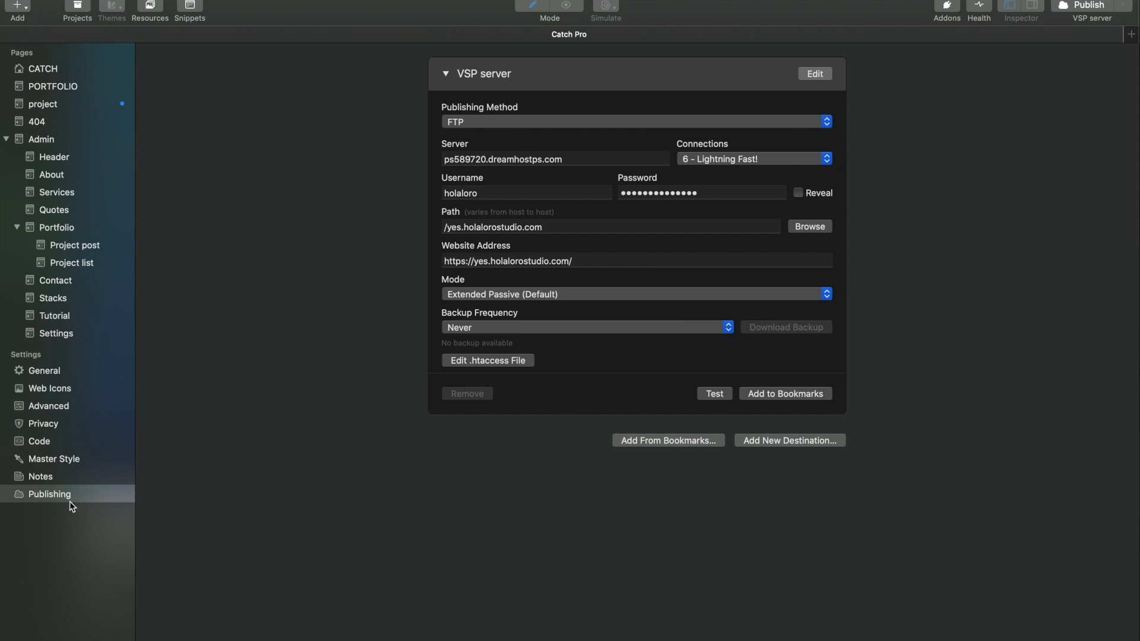
pyautogui.click(470, 363)
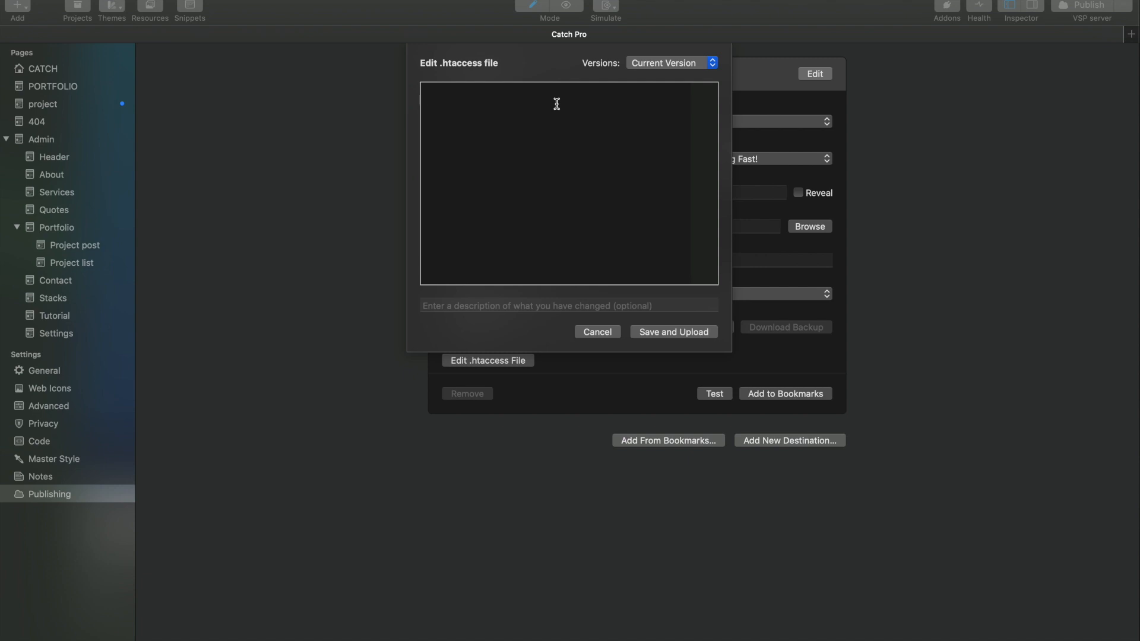
# Step: Paste the pretty URL rewrite rules into the .htaccess file and save and upload it to the server
pyautogui.press('super+v')
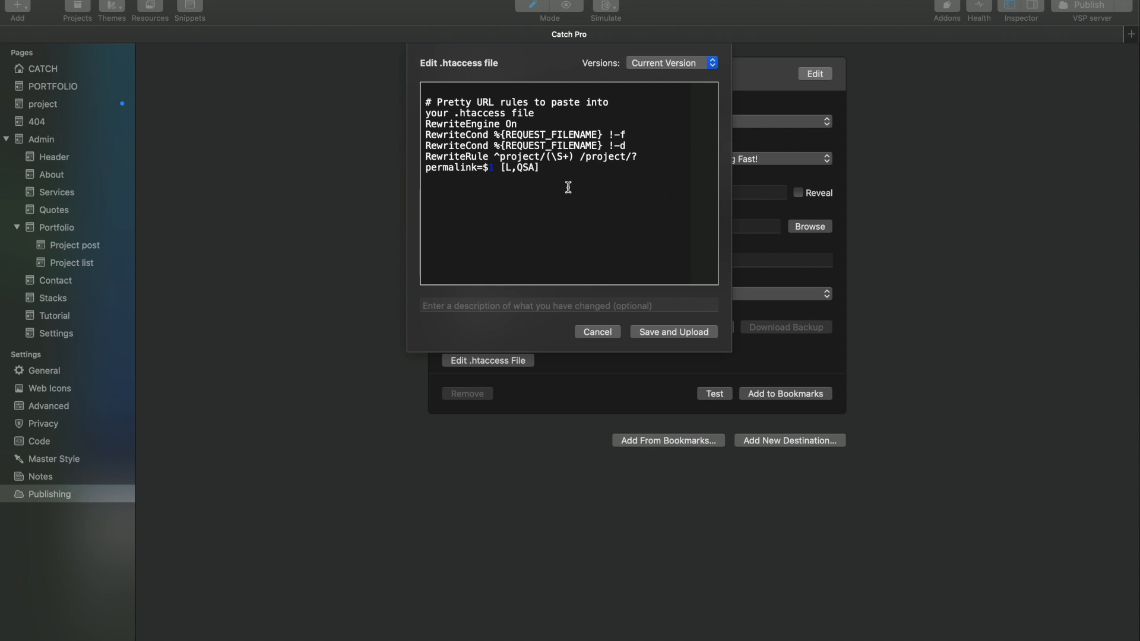
pyautogui.click(652, 333)
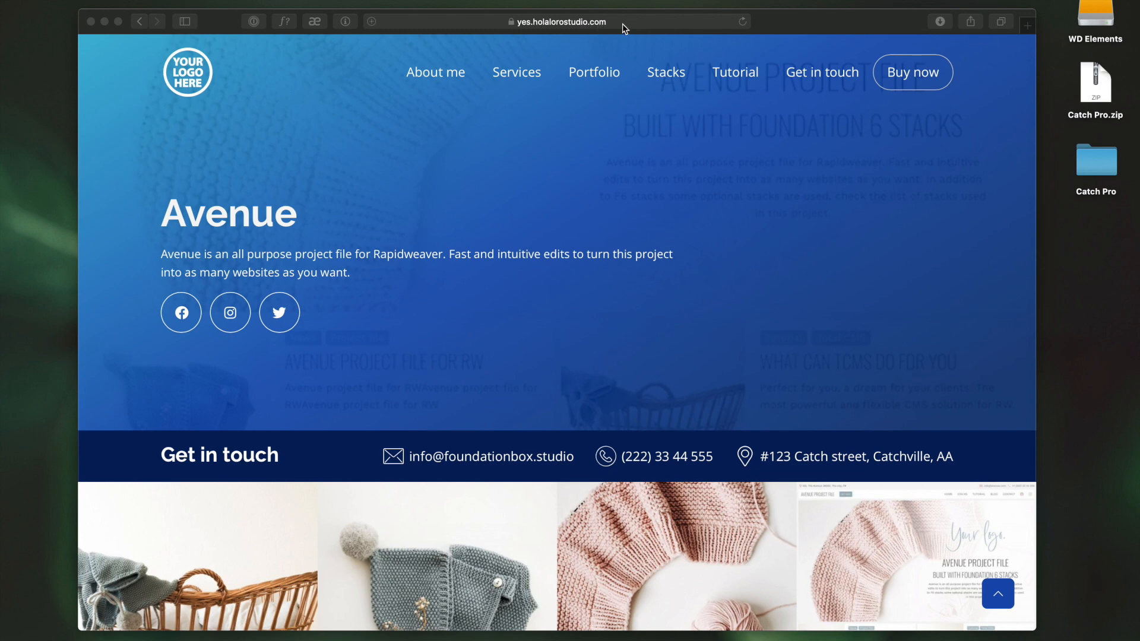
# Step: Open the Avenue project from the published homepage's portfolio and examine its page address for the pretty URL
pyautogui.click(195, 62)
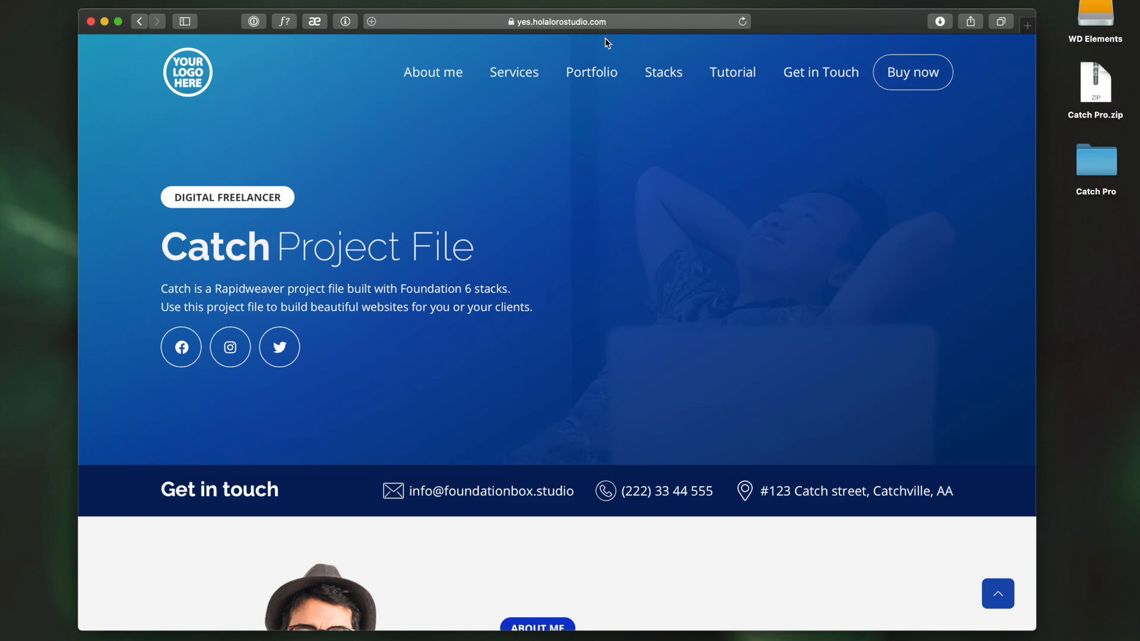
pyautogui.scroll(-15, 493, 338)
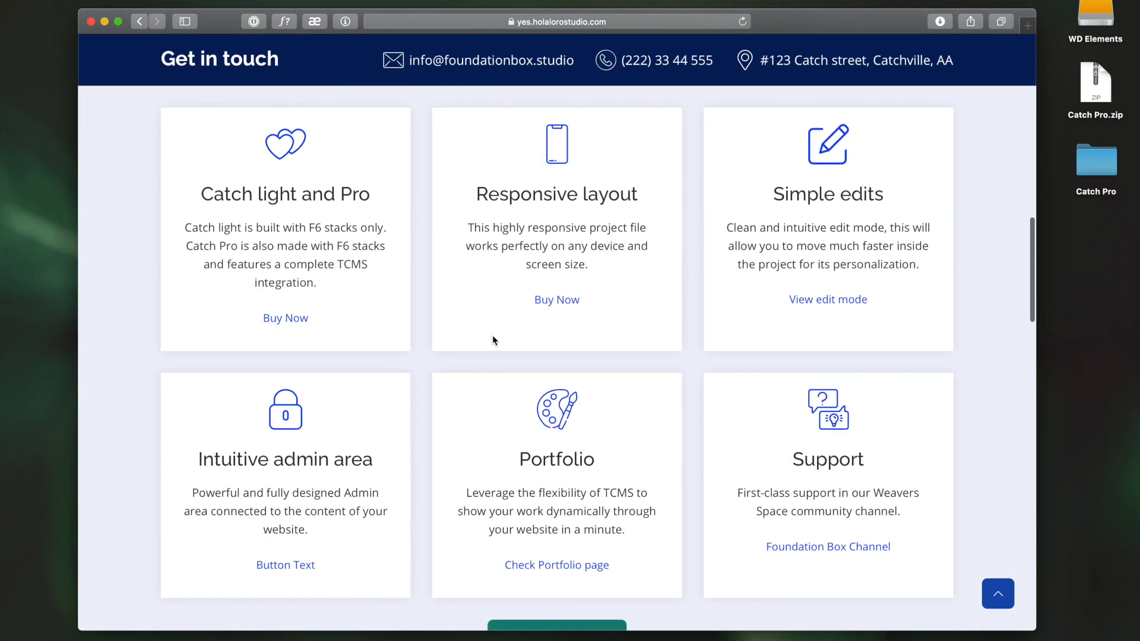
pyautogui.scroll(-10, 493, 340)
pyautogui.click(590, 211)
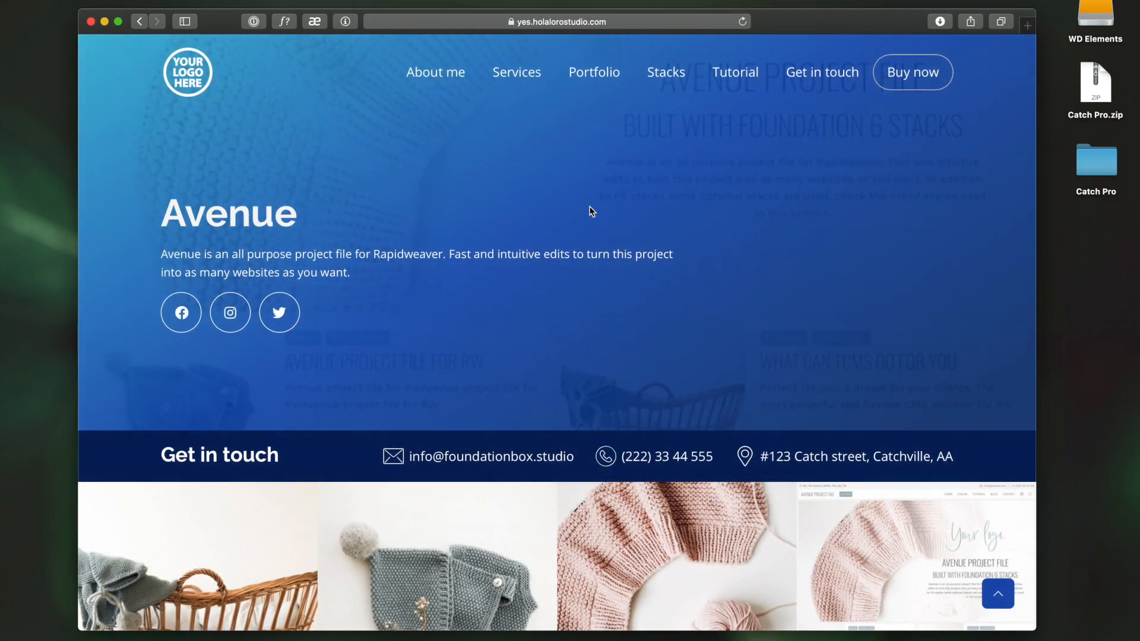
pyautogui.scroll(-10, 623, 356)
pyautogui.scroll(12, 625, 358)
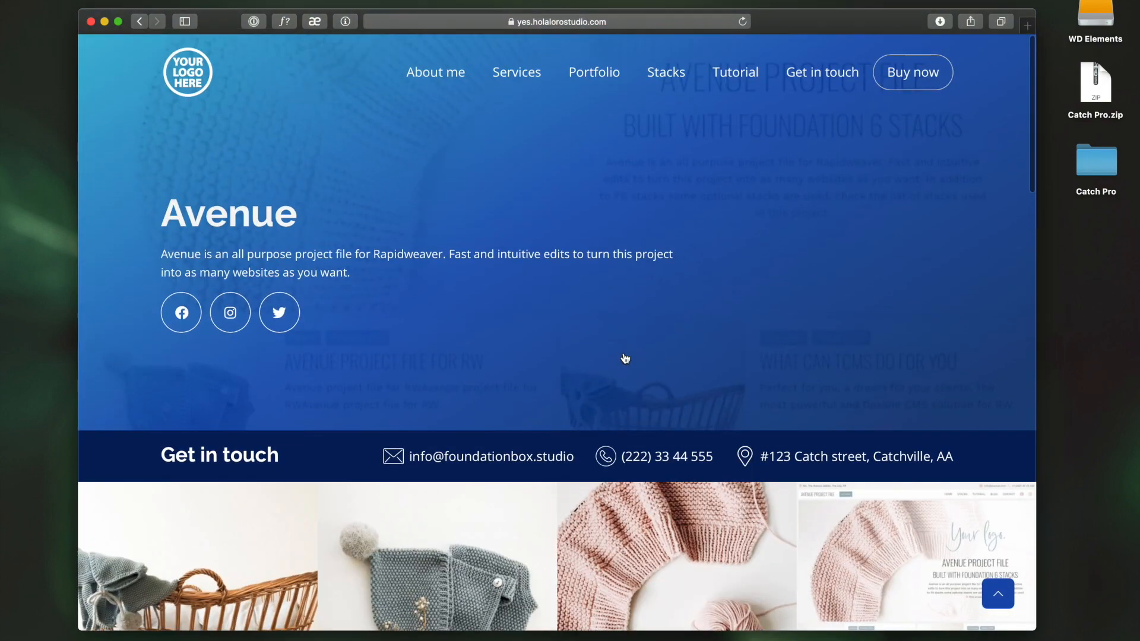
pyautogui.click(658, 23)
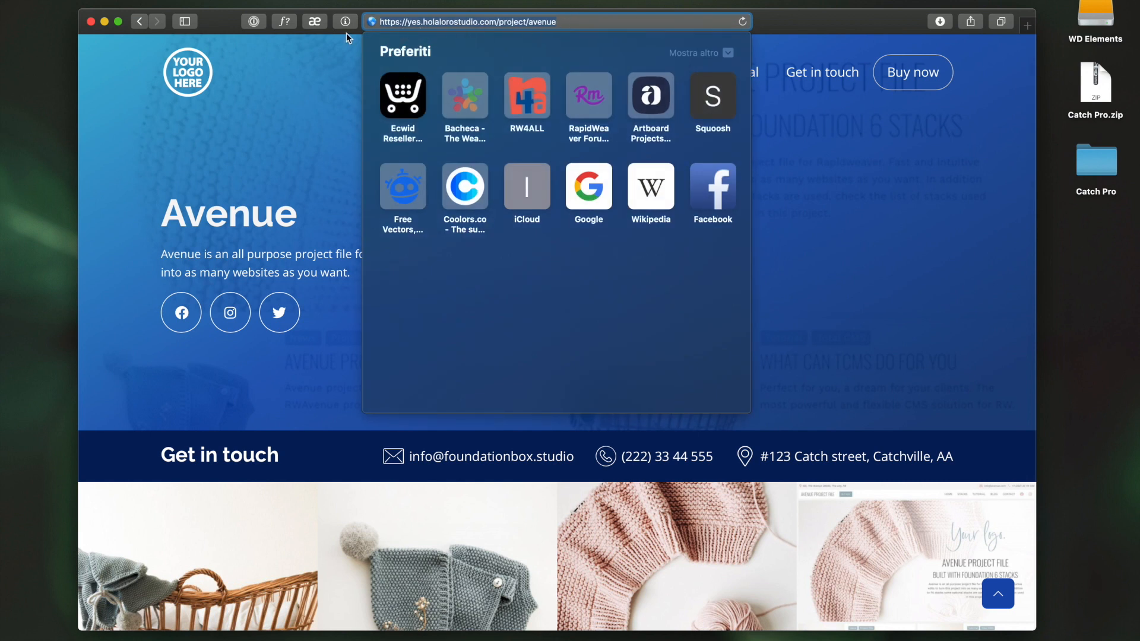
pyautogui.click(590, 22)
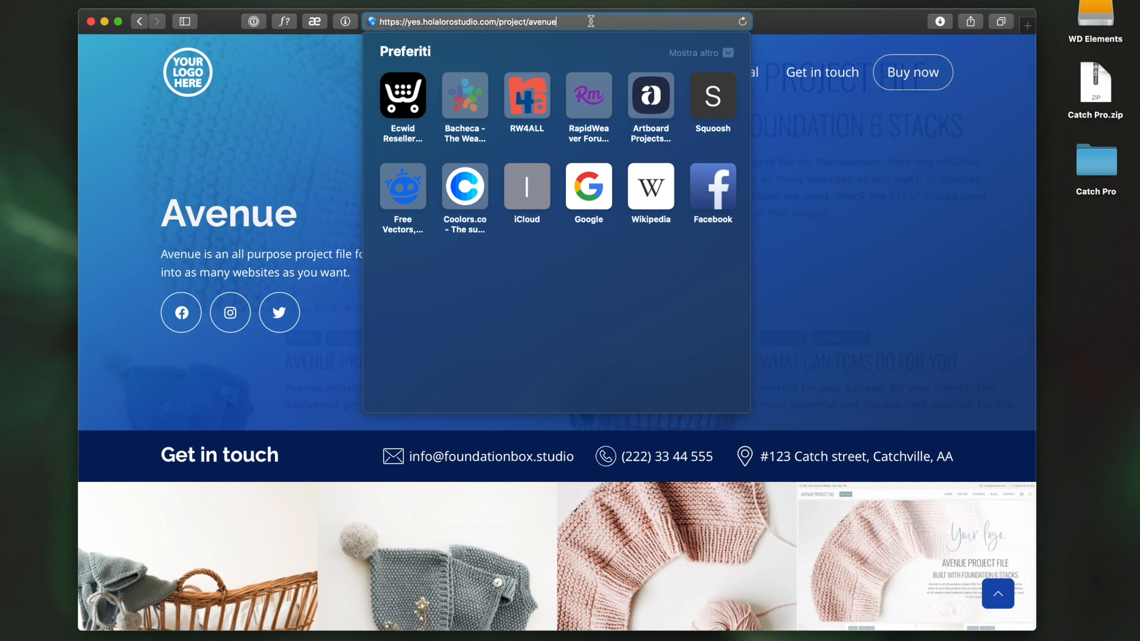
pyautogui.click(861, 33)
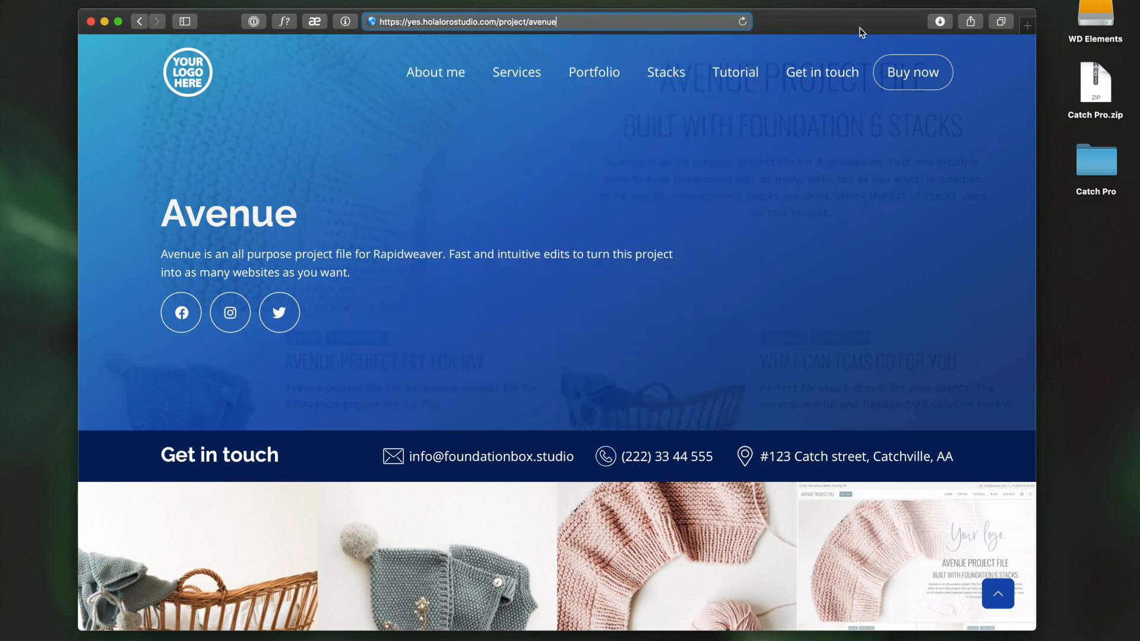